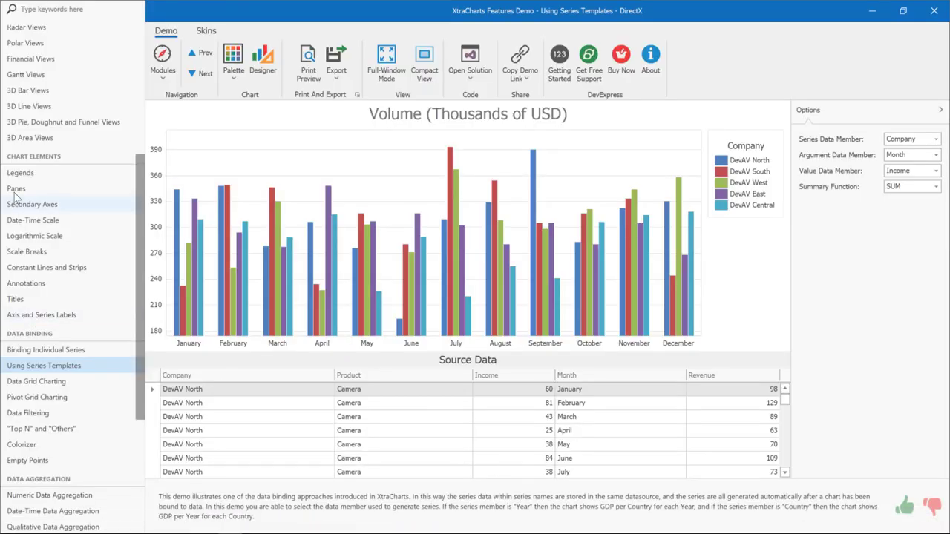
View the Bar Views and Line Views demos, ending on the Pie, Doughnut and Funnel Views demo.
{"action": "scroll", "coordinate": [18, 143], "scroll_direction": "up", "scroll_amount": 4}
{"action": "left_click", "coordinate": [22, 109]}
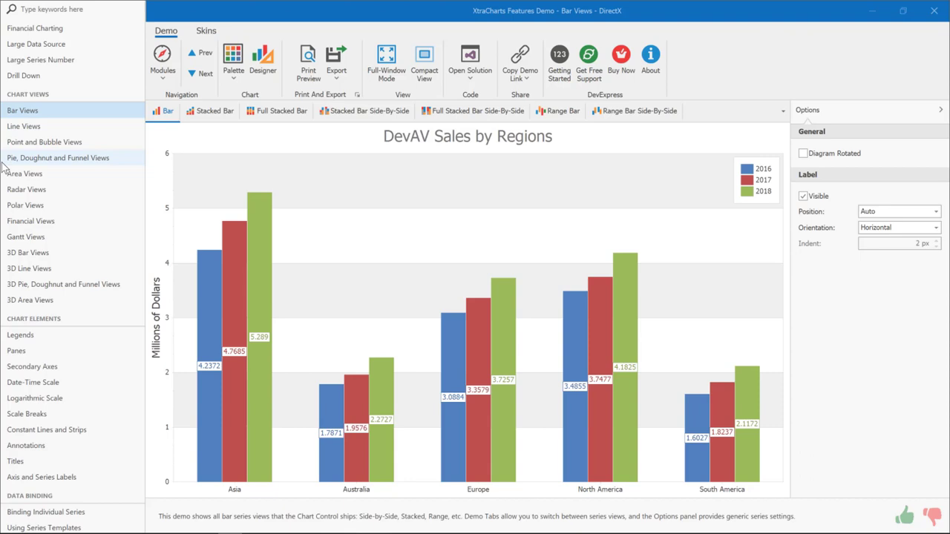
{"action": "left_click", "coordinate": [11, 131]}
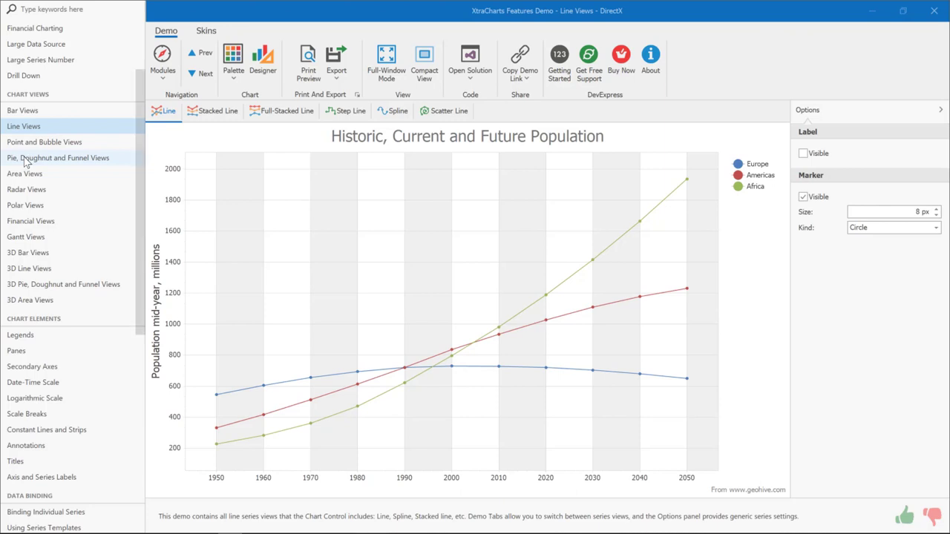
{"action": "left_click", "coordinate": [26, 159]}
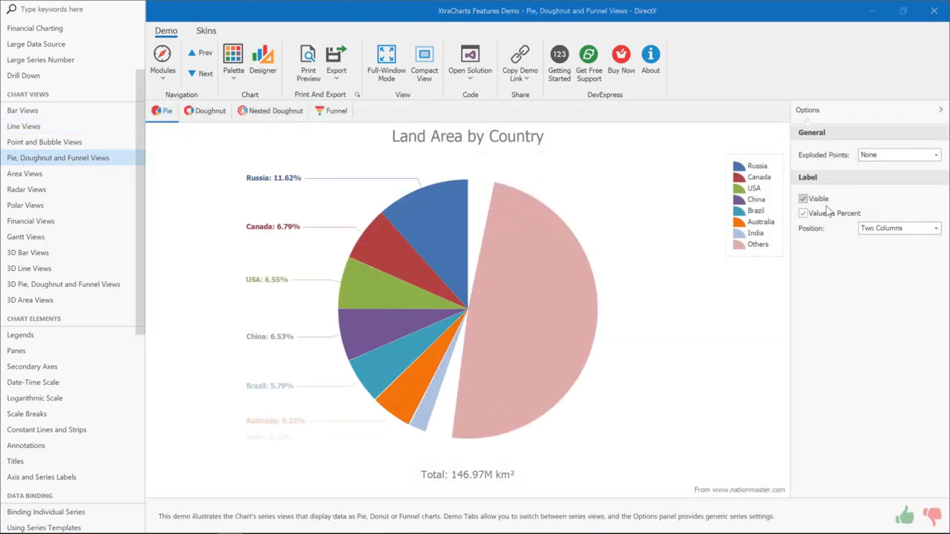
Turn off the pie chart's percent values and labels, inspect individual slices' values, and turn both options back on.
{"action": "left_click", "coordinate": [826, 213]}
{"action": "left_click", "coordinate": [814, 202]}
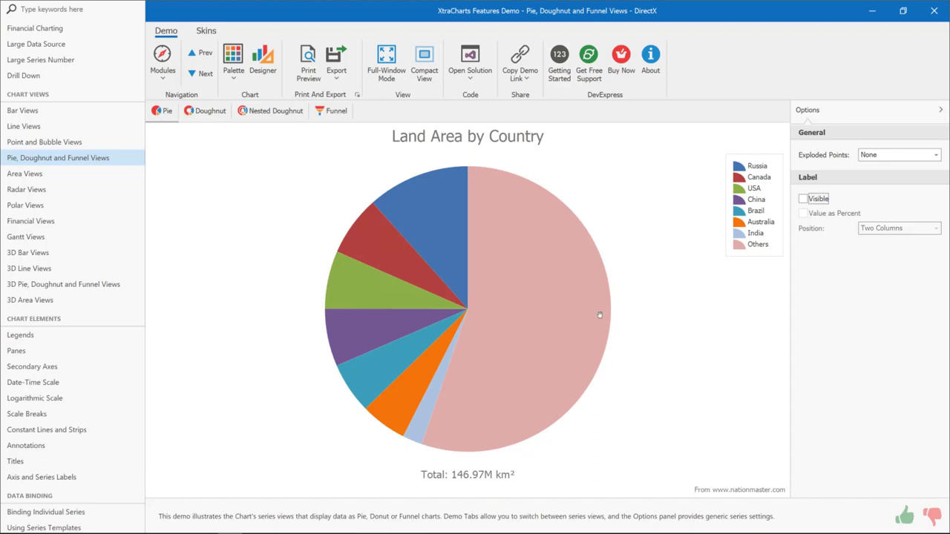
{"action": "mouse_move", "coordinate": [600, 315]}
{"action": "mouse_move", "coordinate": [520, 266]}
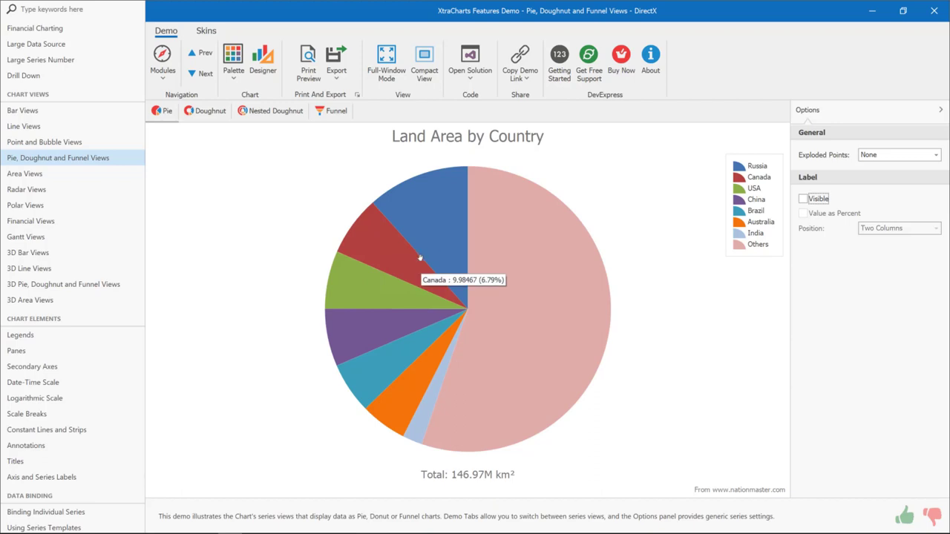
{"action": "left_click", "coordinate": [819, 200]}
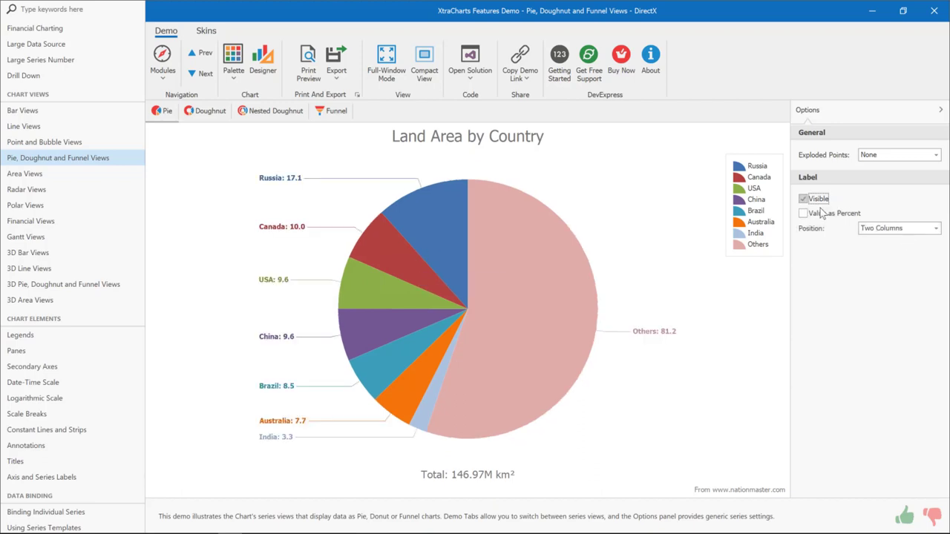
{"action": "left_click", "coordinate": [822, 214]}
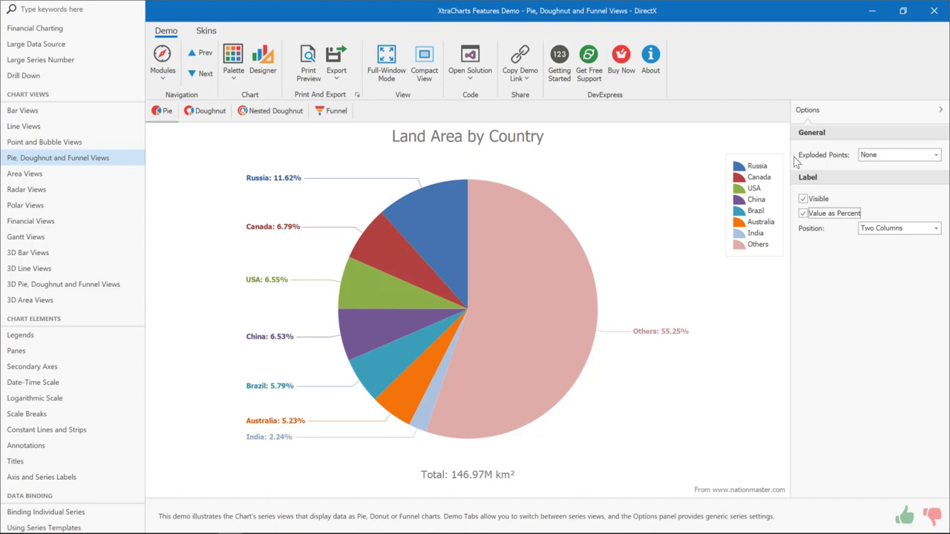
Set the pie chart's exploded point to the Australia slice.
{"action": "left_click", "coordinate": [887, 156]}
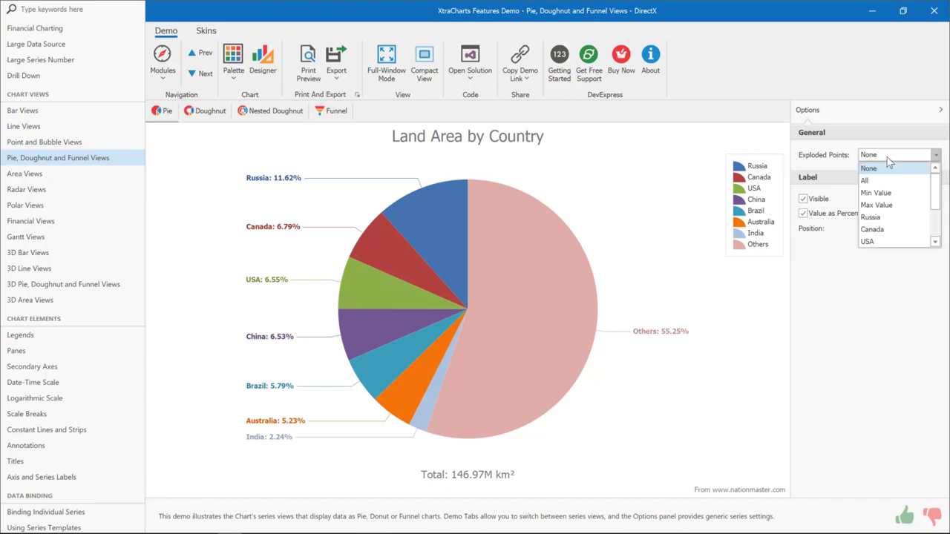
{"action": "scroll", "coordinate": [921, 235], "scroll_direction": "down", "scroll_amount": 2}
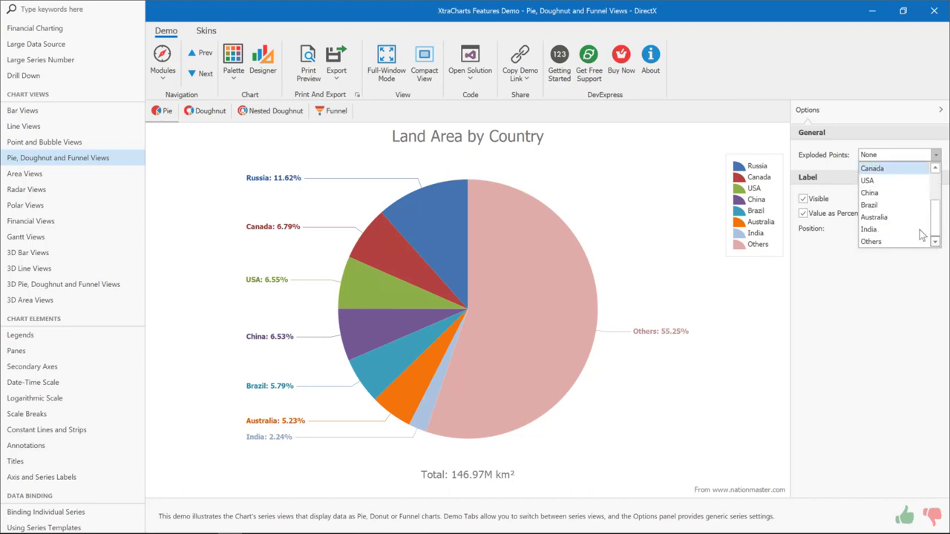
{"action": "left_click", "coordinate": [903, 216]}
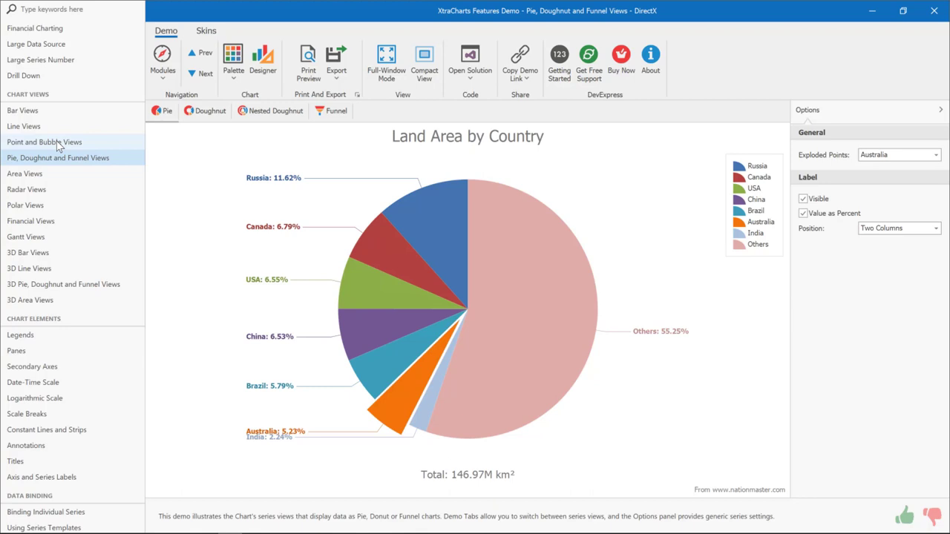
View the Bubble chart in the Point and Bubble Views demo, followed by the pie and bar view demos.
{"action": "left_click", "coordinate": [56, 141]}
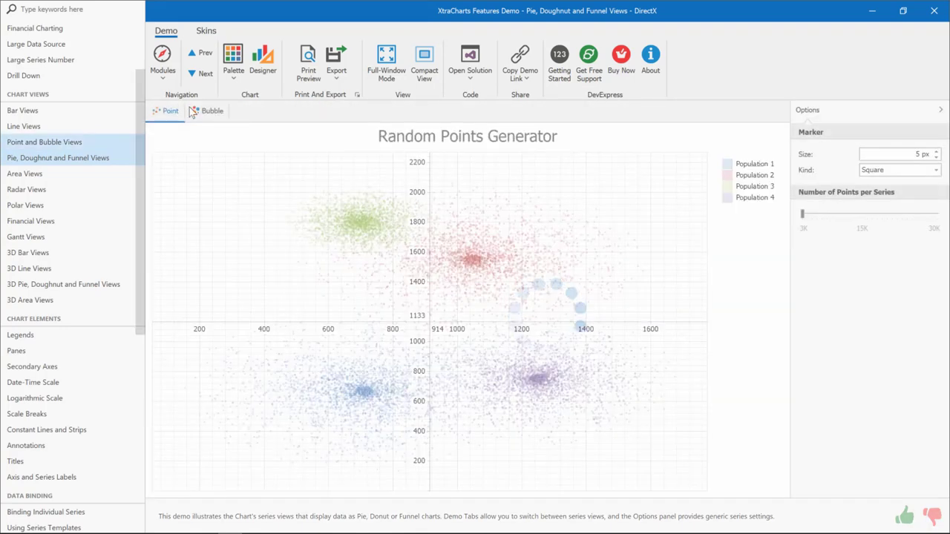
{"action": "left_click", "coordinate": [208, 111]}
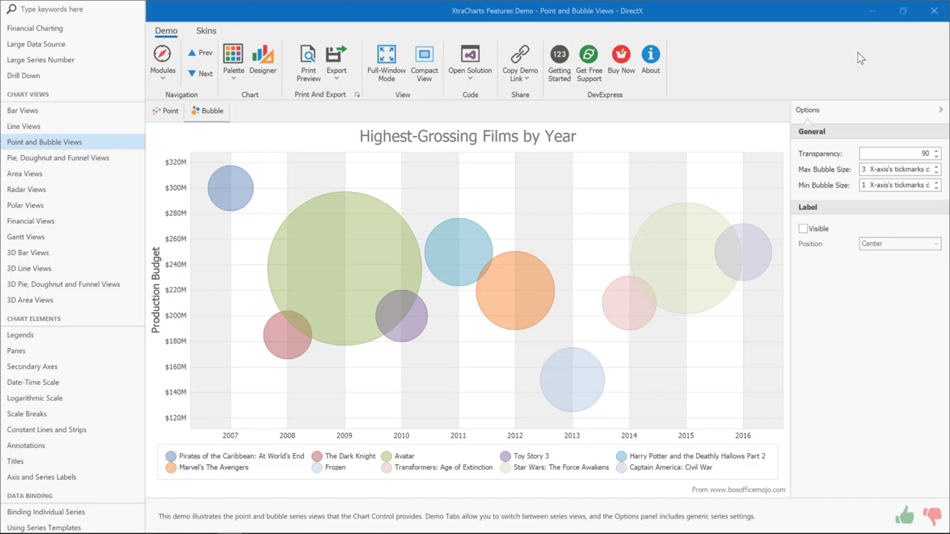
{"action": "left_click", "coordinate": [89, 160]}
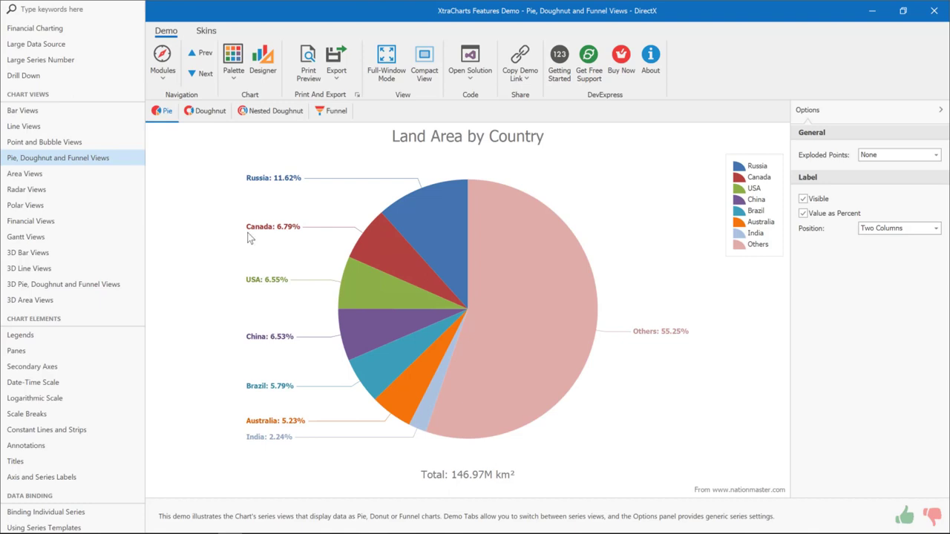
{"action": "left_click", "coordinate": [58, 112]}
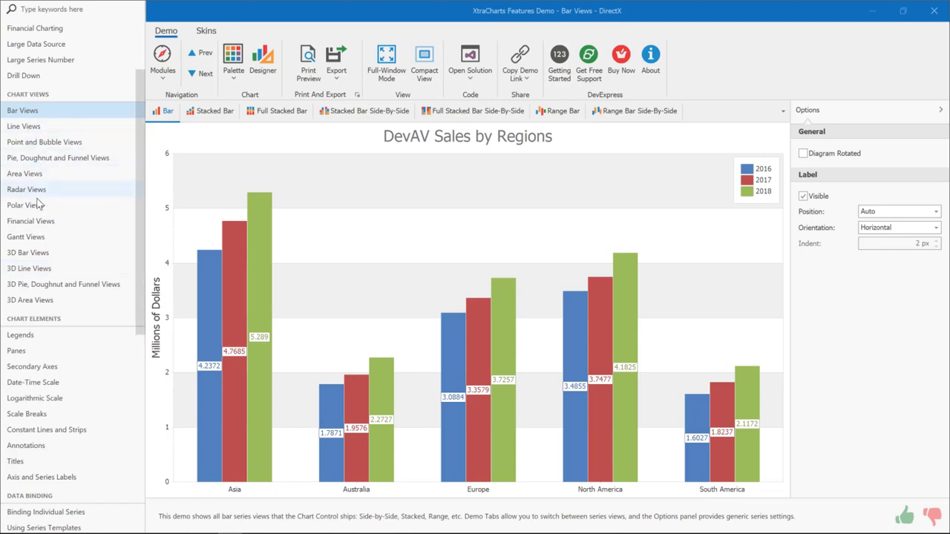
View the Stock chart in the Financial Views demo and return to the Bar Views demo.
{"action": "left_click", "coordinate": [32, 227]}
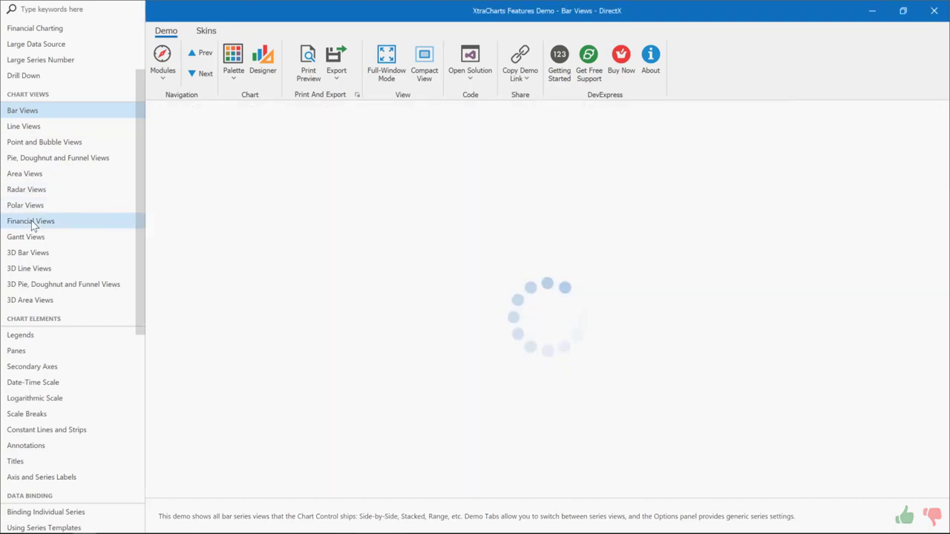
{"action": "left_click", "coordinate": [229, 119]}
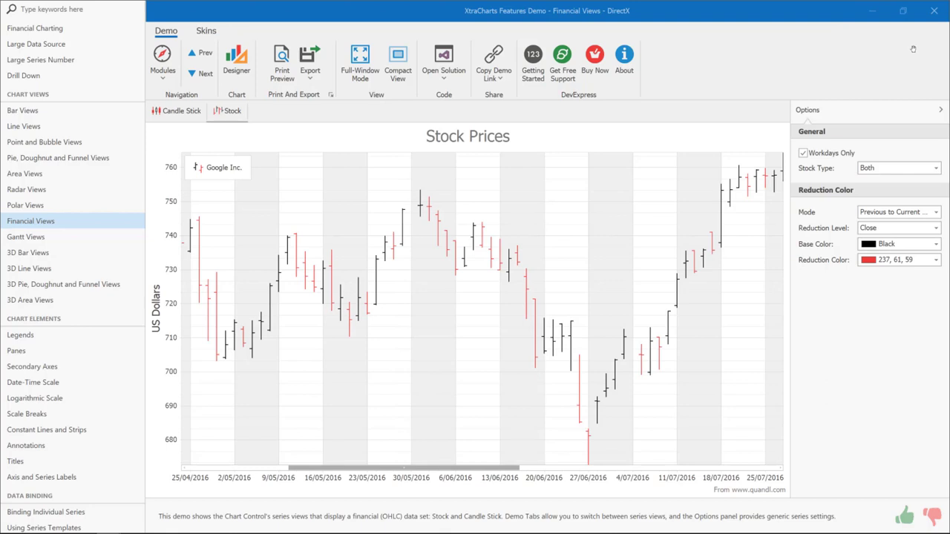
{"action": "scroll", "coordinate": [57, 49], "scroll_direction": "up", "scroll_amount": 2}
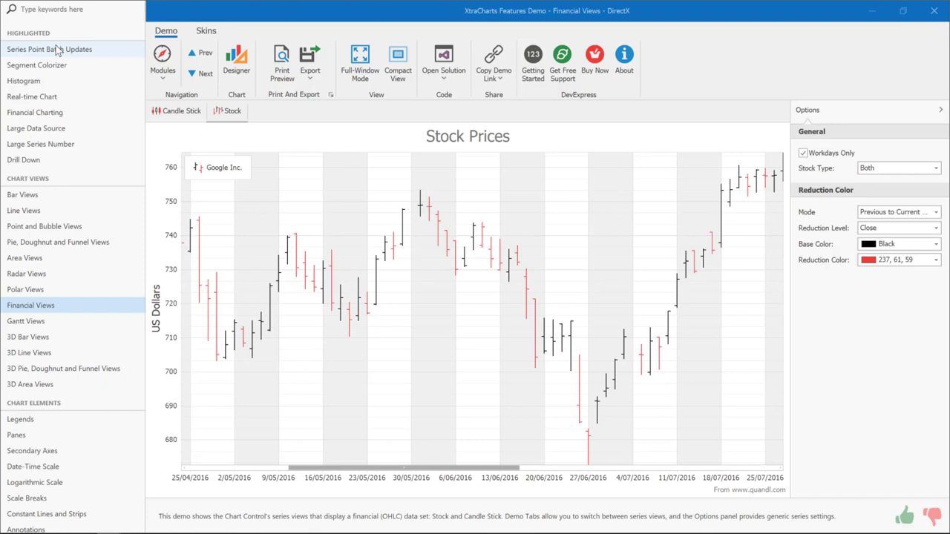
{"action": "left_click", "coordinate": [33, 196]}
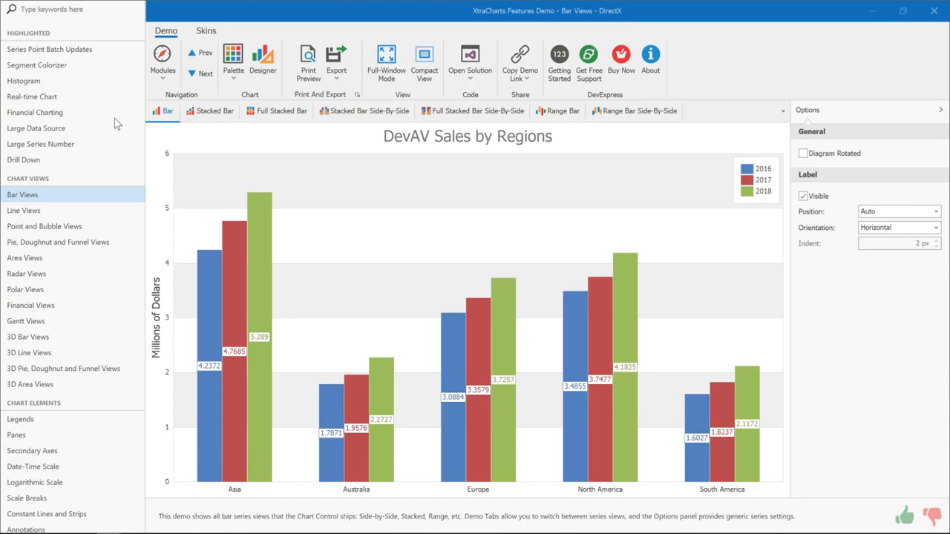
Open the Series Point Batch Updates demo and examine the audio channel waveforms at closer range, returning to the full time span.
{"action": "left_click", "coordinate": [73, 50]}
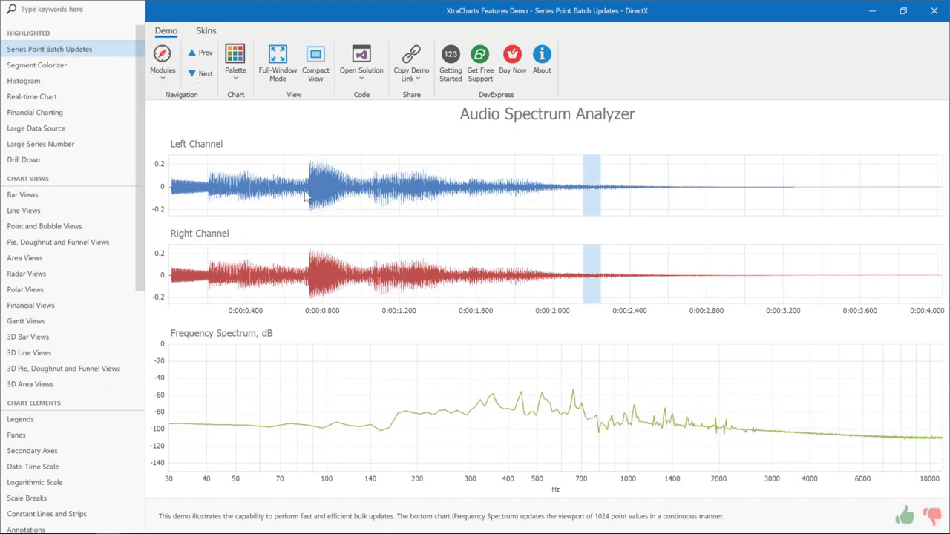
{"action": "scroll", "coordinate": [304, 191], "scroll_direction": "up", "scroll_amount": 2}
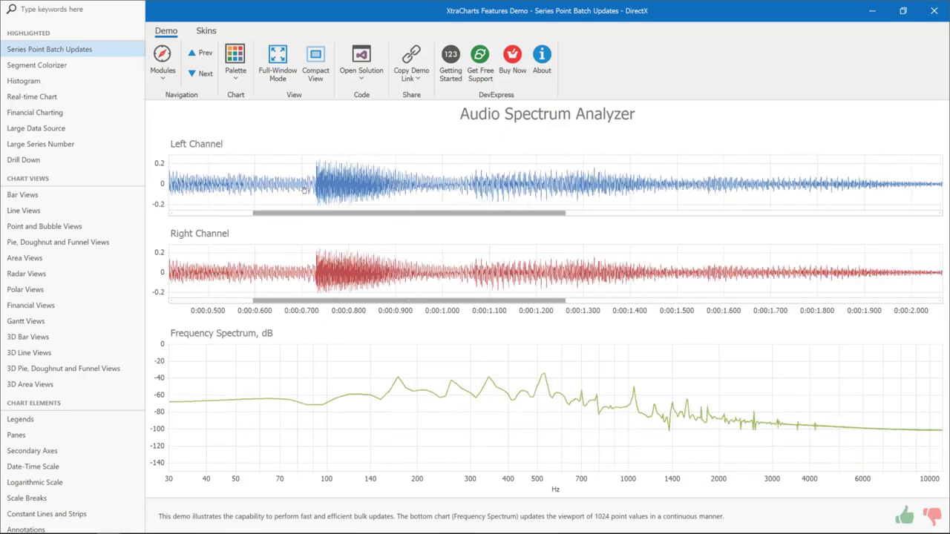
{"action": "scroll", "coordinate": [304, 190], "scroll_direction": "up", "scroll_amount": 2}
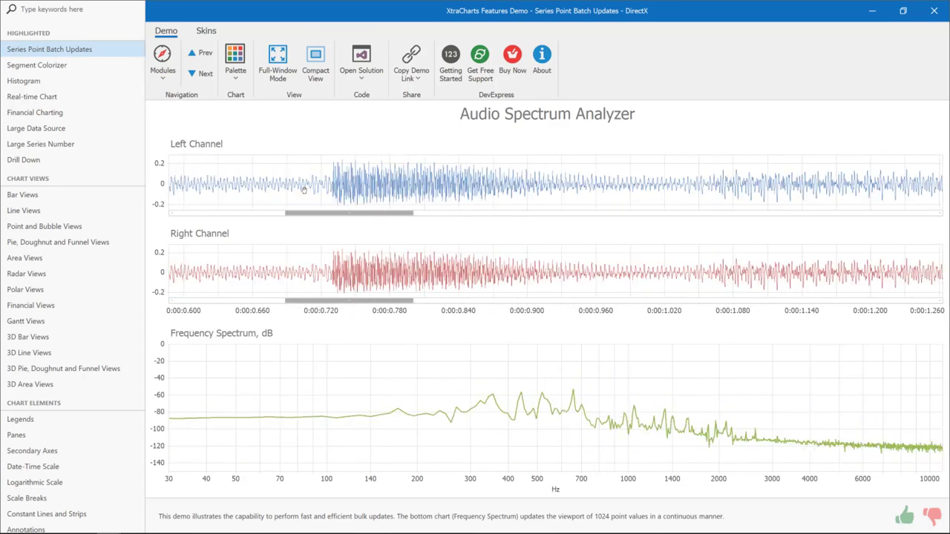
{"action": "scroll", "coordinate": [304, 190], "scroll_direction": "up", "scroll_amount": 2}
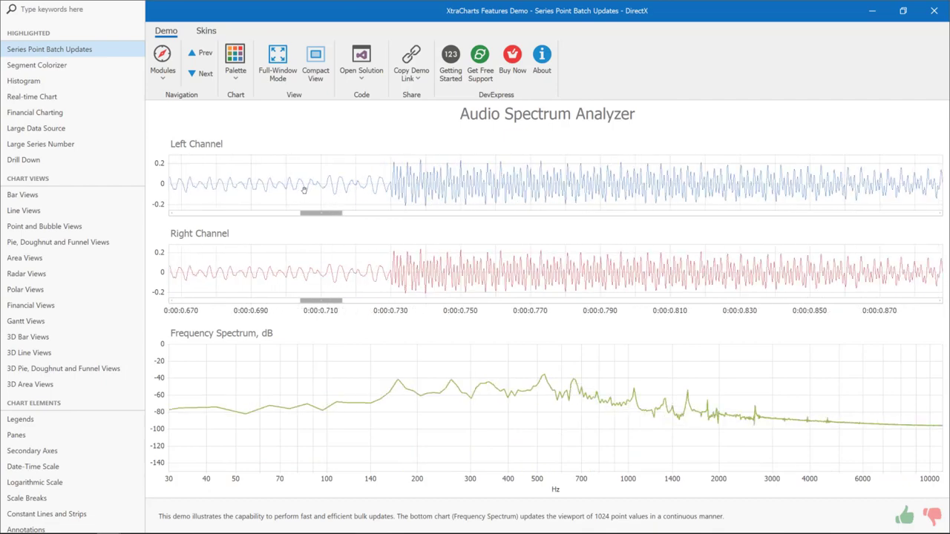
{"action": "scroll", "coordinate": [304, 190], "scroll_direction": "up", "scroll_amount": 2}
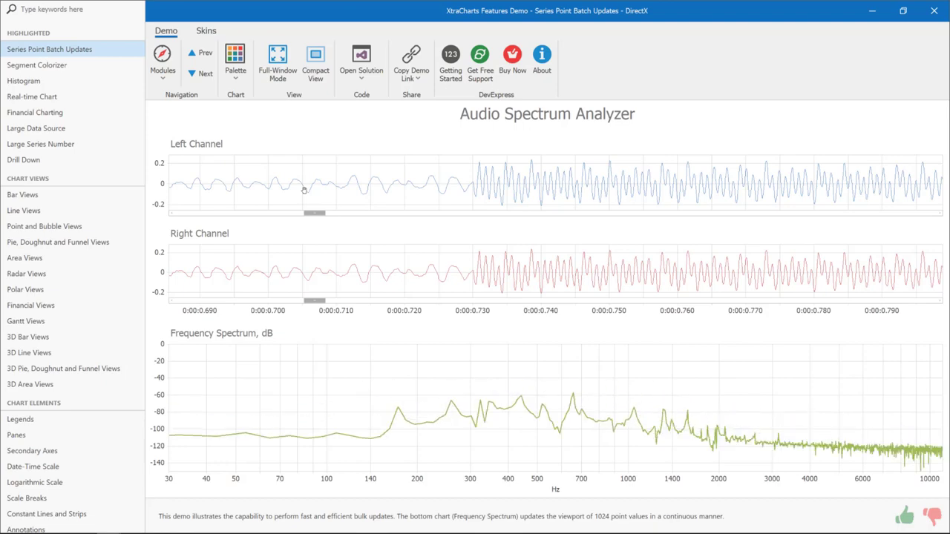
{"action": "scroll", "coordinate": [304, 190], "scroll_direction": "down", "scroll_amount": 1}
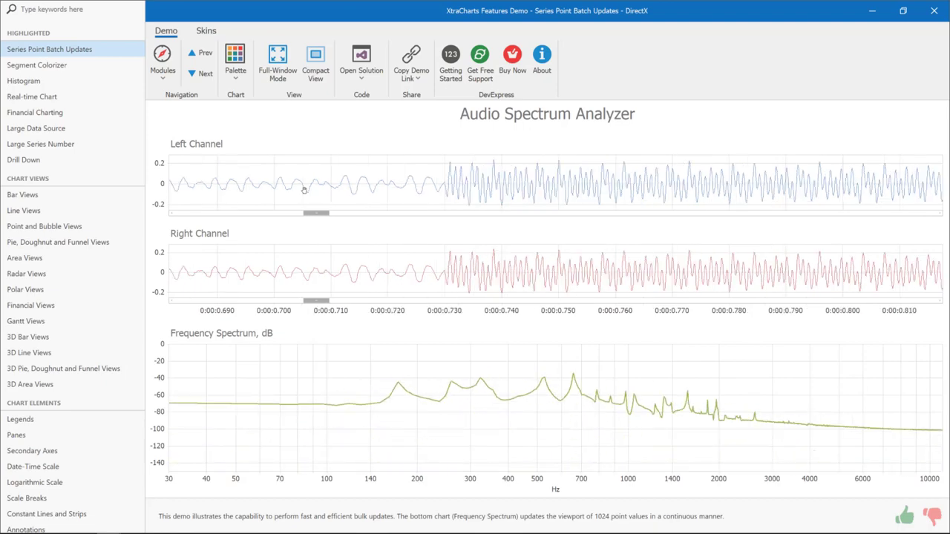
{"action": "scroll", "coordinate": [304, 190], "scroll_direction": "down", "scroll_amount": 2}
{"action": "scroll", "coordinate": [304, 190], "scroll_direction": "down", "scroll_amount": 3}
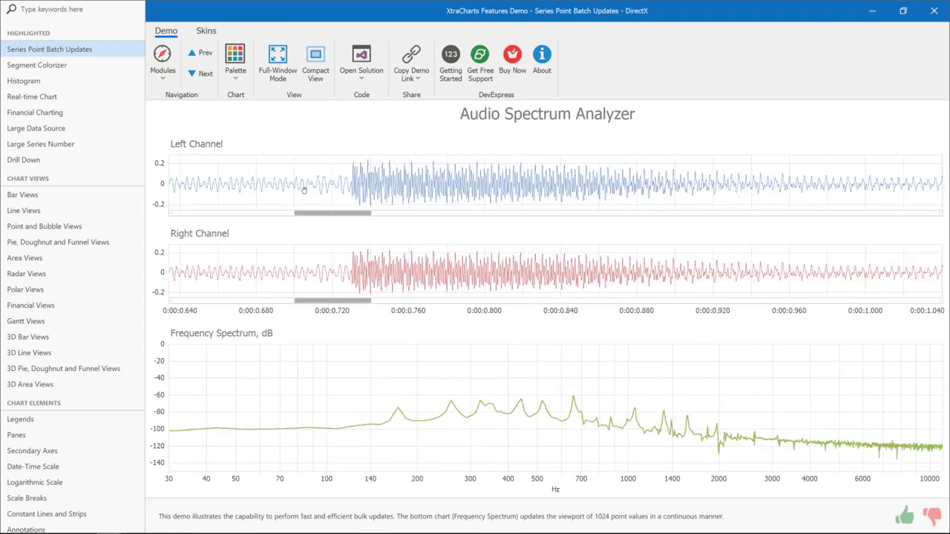
{"action": "scroll", "coordinate": [304, 190], "scroll_direction": "down", "scroll_amount": 3}
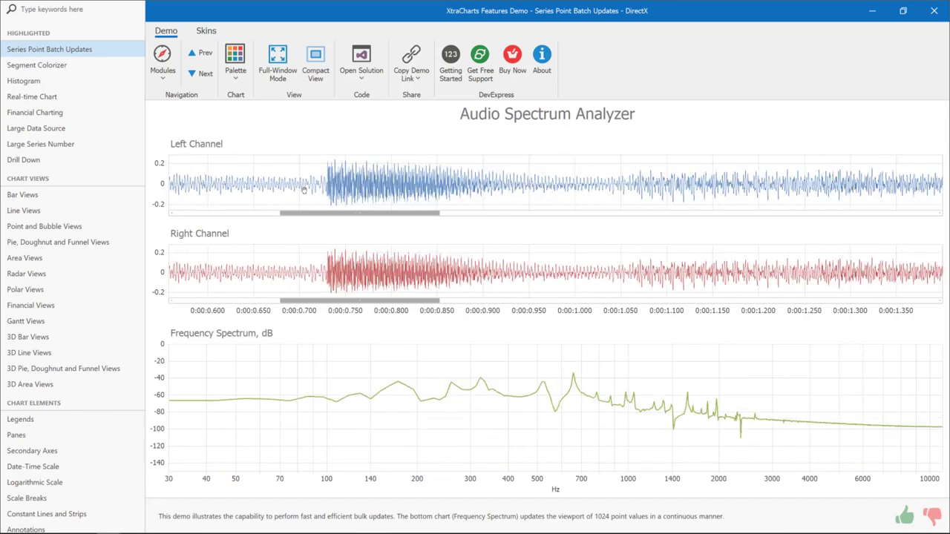
{"action": "scroll", "coordinate": [305, 190], "scroll_direction": "down", "scroll_amount": 2}
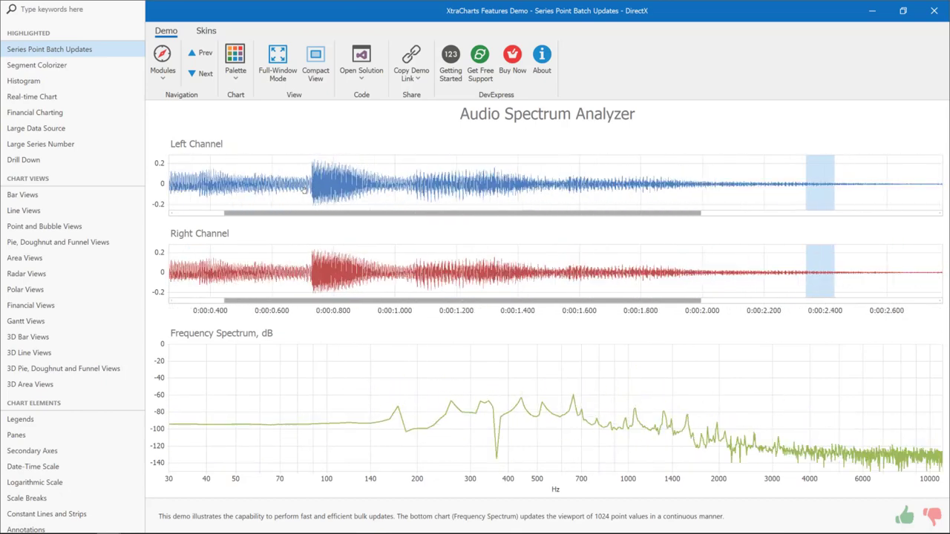
{"action": "scroll", "coordinate": [304, 190], "scroll_direction": "down", "scroll_amount": 2}
{"action": "scroll", "coordinate": [304, 190], "scroll_direction": "down", "scroll_amount": 2}
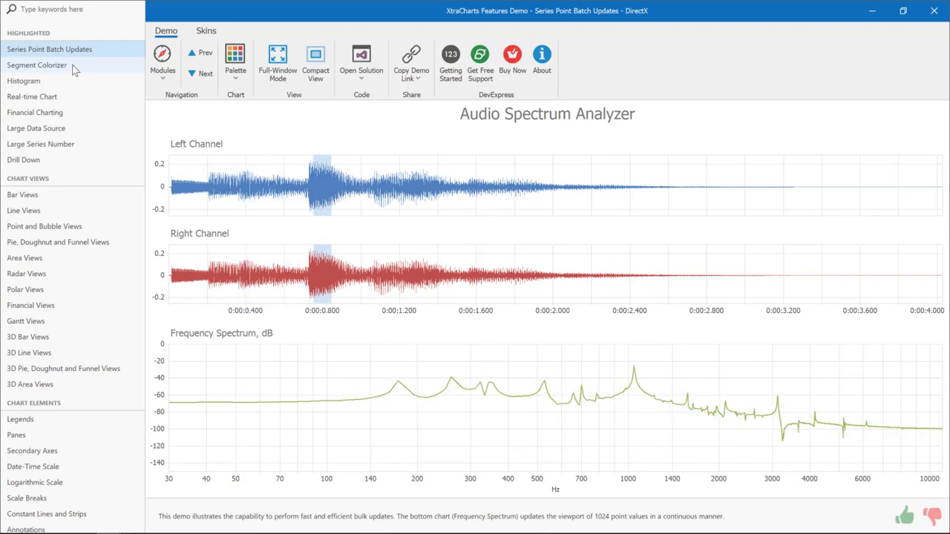
In the Segment Colorizer demo, set the temperature unit to Celsius and the chart type to Area.
{"action": "left_click", "coordinate": [74, 67]}
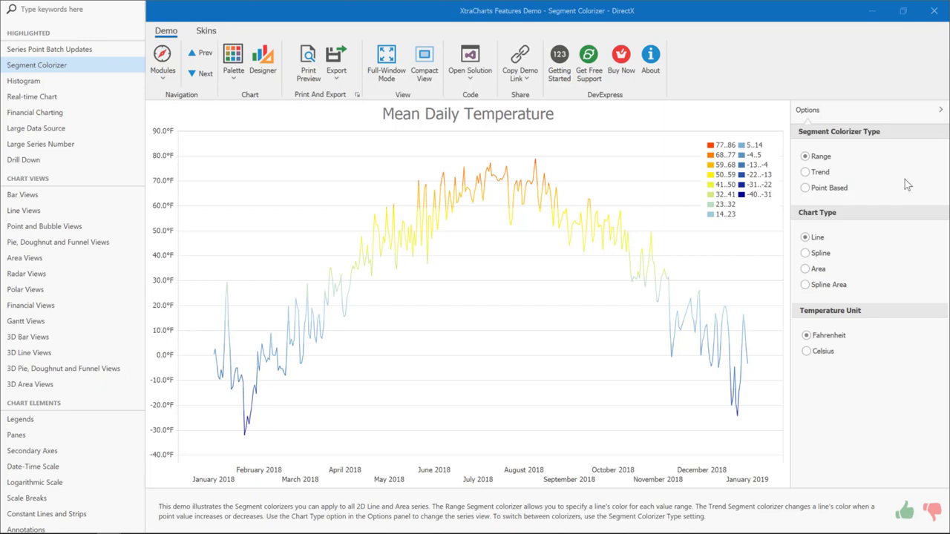
{"action": "left_click", "coordinate": [814, 353]}
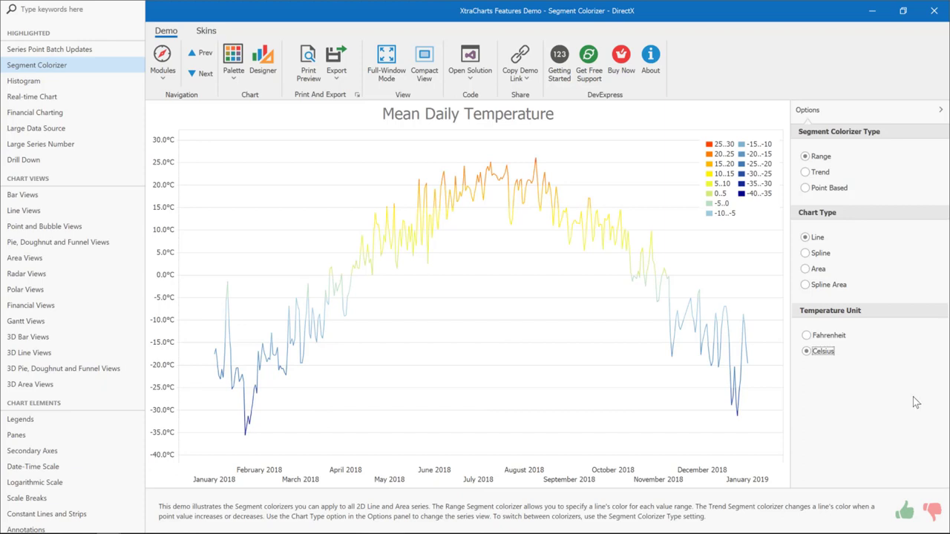
{"action": "left_click", "coordinate": [817, 272]}
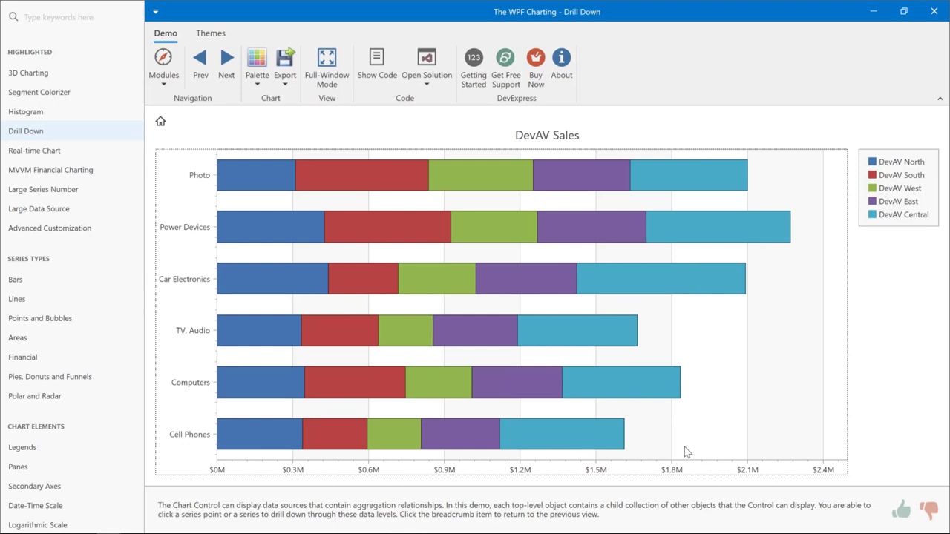
In the WPF Charting Drill Down demo, drill through DevAV West's Photo sales into the Tripodes series and return to the top level.
{"action": "mouse_move", "coordinate": [490, 187]}
{"action": "mouse_move", "coordinate": [479, 166]}
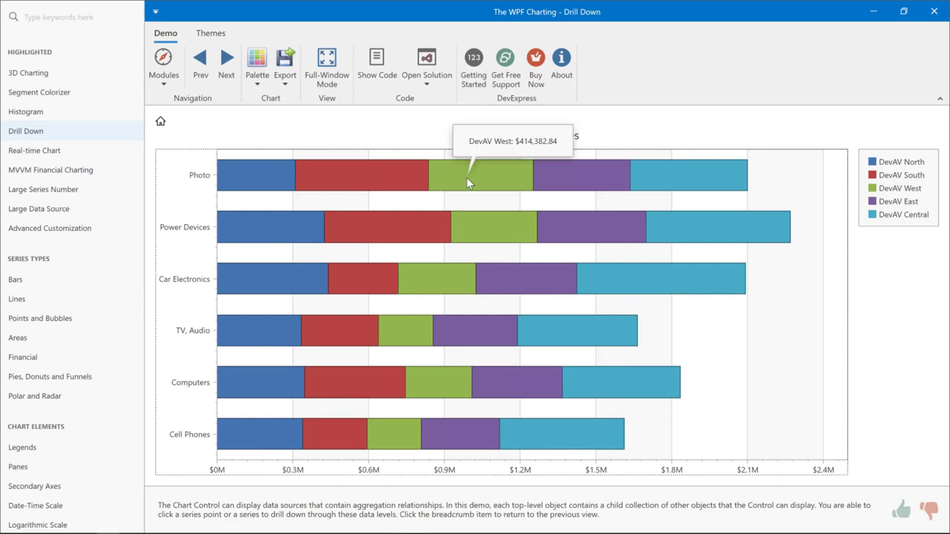
{"action": "left_click", "coordinate": [468, 183]}
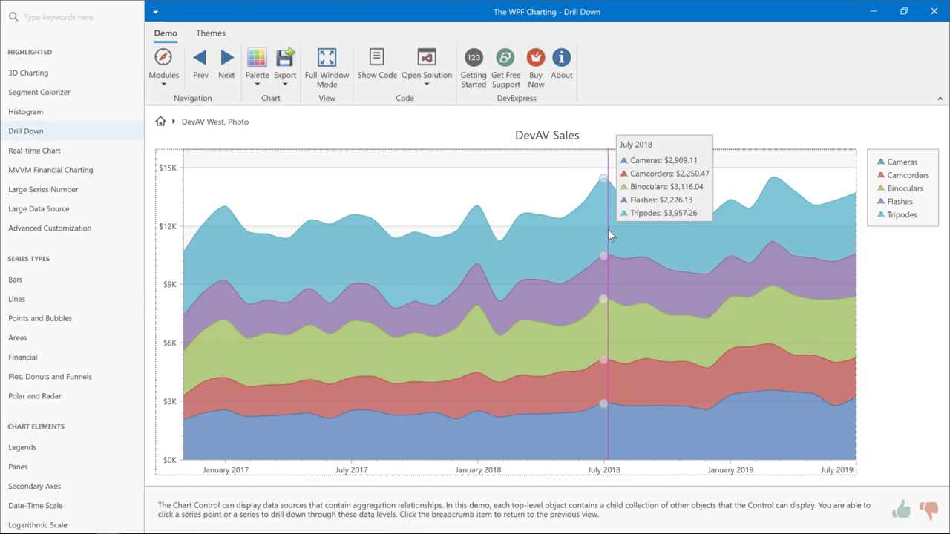
{"action": "left_click", "coordinate": [609, 234]}
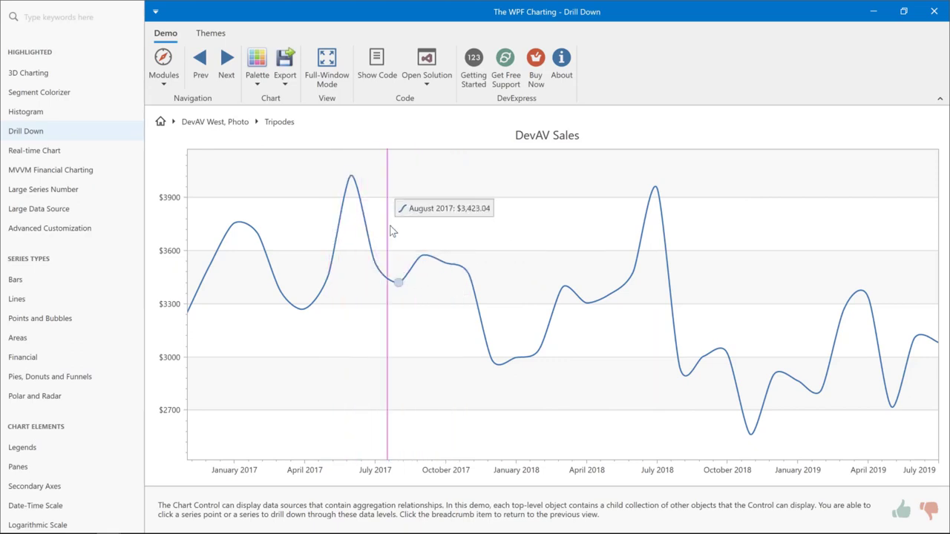
{"action": "left_click", "coordinate": [161, 122]}
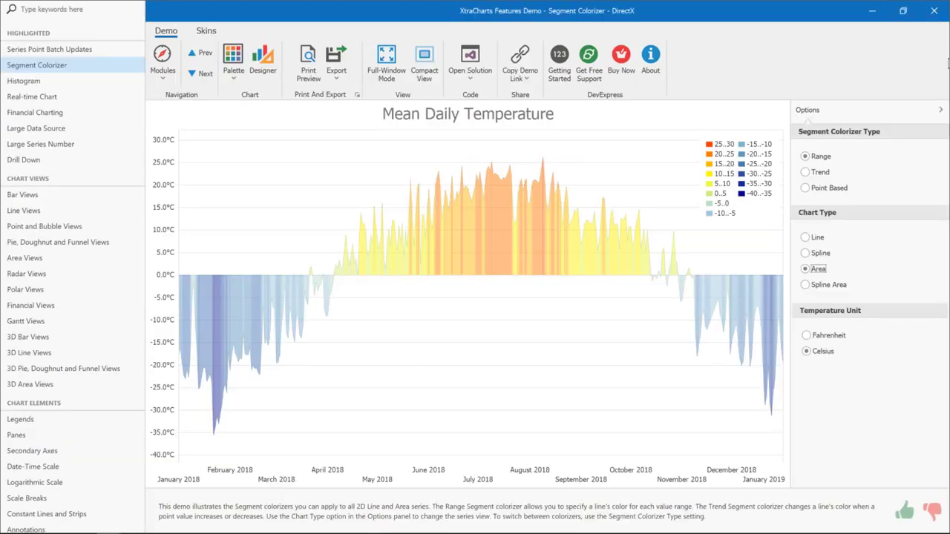
View the Stacked Bar Side-By-Side and Stacked Bar charts in Bar Views, and the Stacked Spline Area chart in Area Views.
{"action": "left_click", "coordinate": [30, 198]}
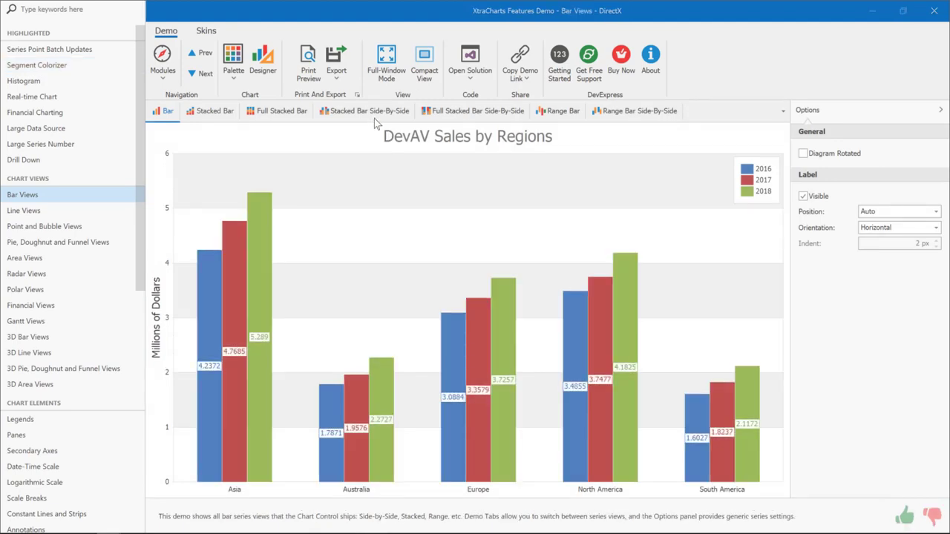
{"action": "left_click", "coordinate": [382, 117]}
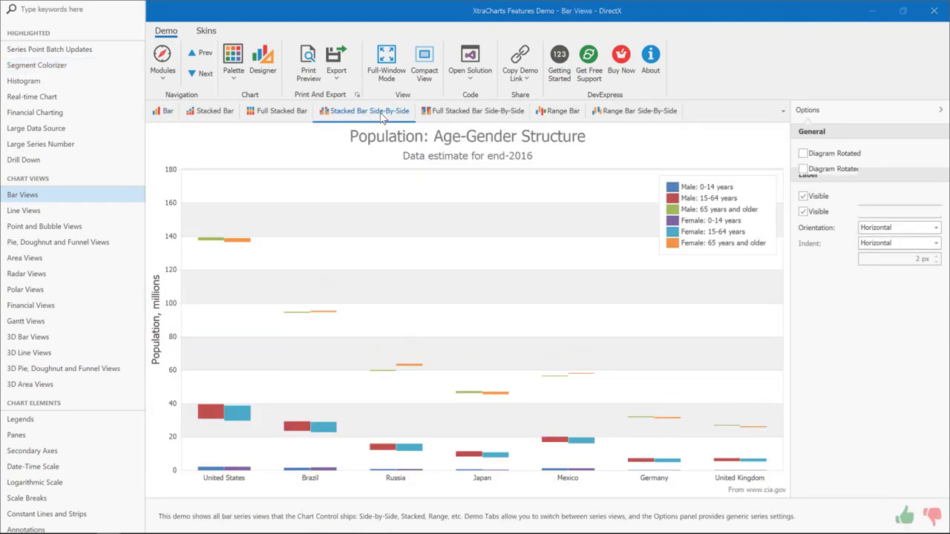
{"action": "left_click", "coordinate": [223, 118]}
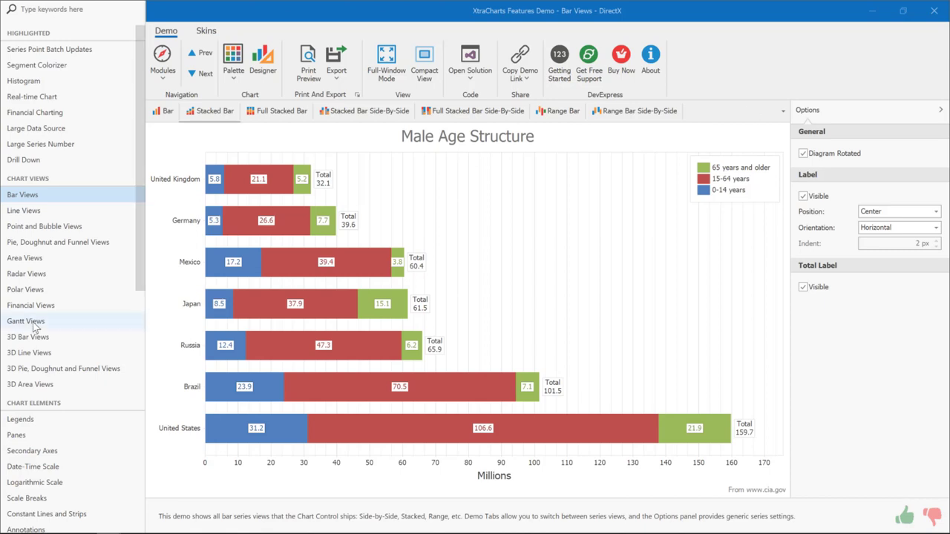
{"action": "left_click", "coordinate": [42, 262]}
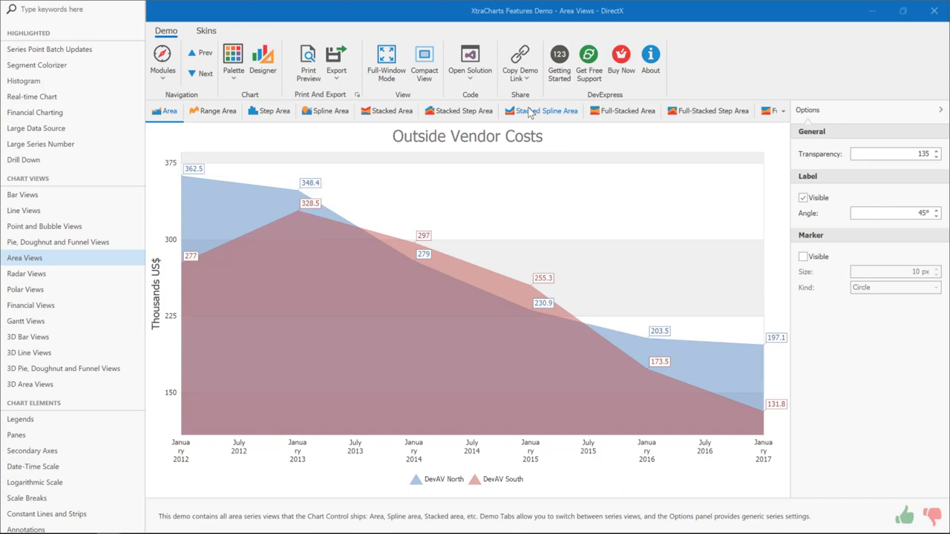
{"action": "left_click", "coordinate": [530, 112]}
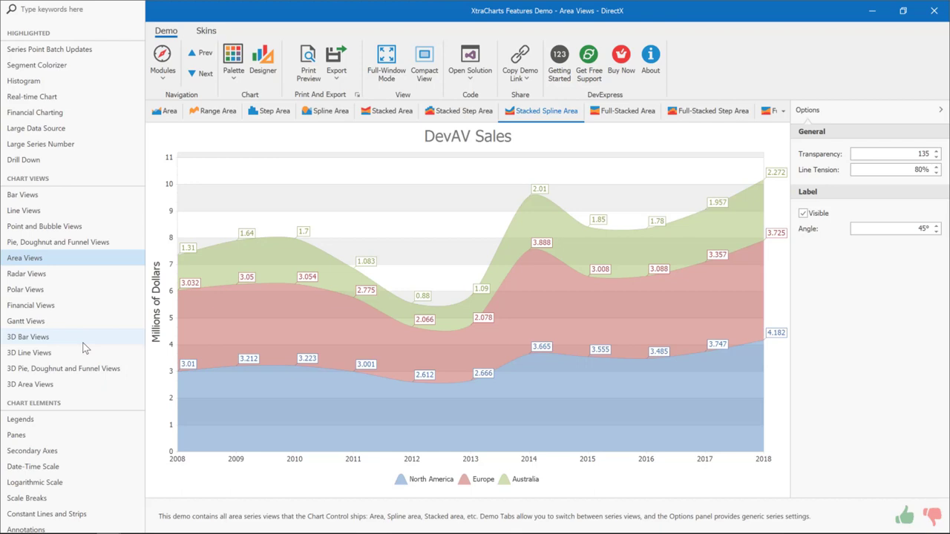
Open the 3D Bar Views demo and rotate its chart, and view the Pie 3D chart of land area from several angles.
{"action": "left_click", "coordinate": [83, 344]}
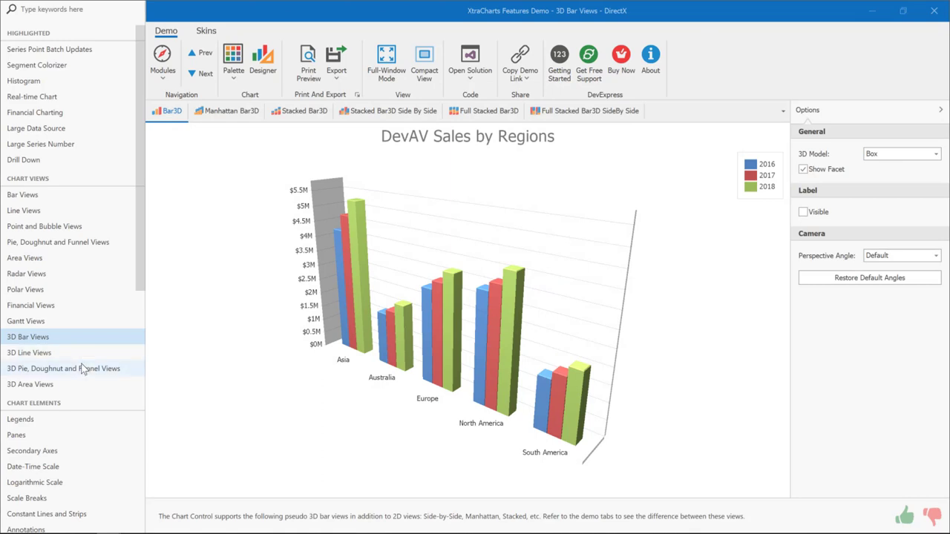
{"action": "left_click_drag", "start_coordinate": [318, 255], "coordinate": [319, 250]}
{"action": "left_click", "coordinate": [97, 371]}
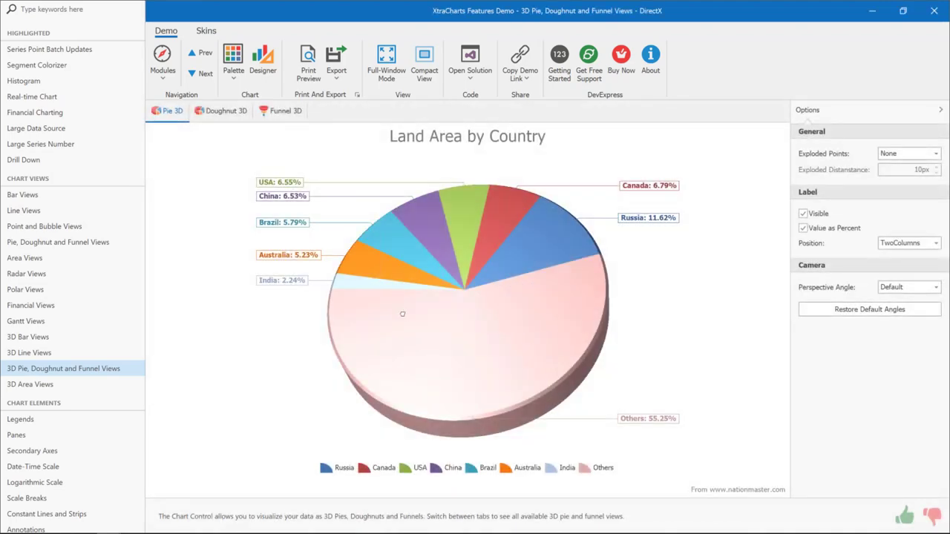
{"action": "left_click_drag", "start_coordinate": [399, 306], "coordinate": [398, 203]}
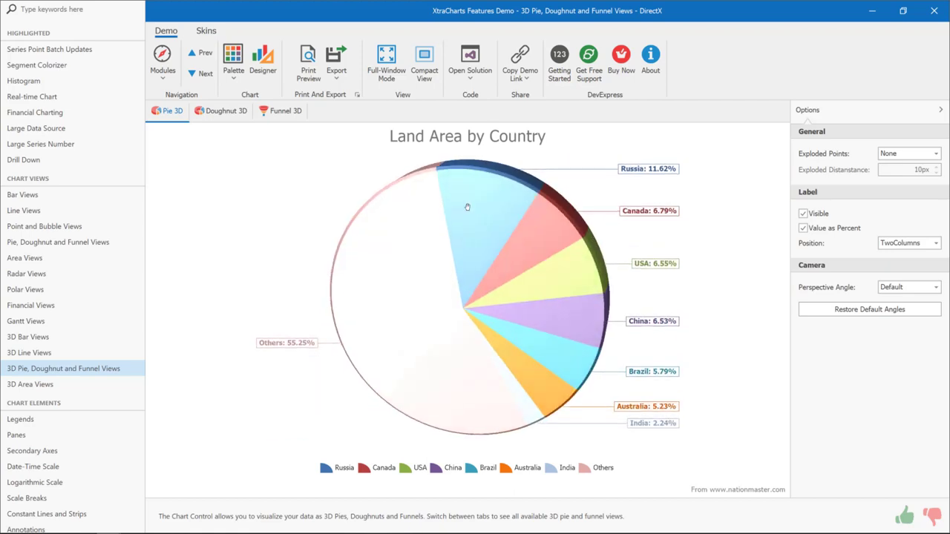
{"action": "left_click_drag", "start_coordinate": [492, 233], "coordinate": [384, 274]}
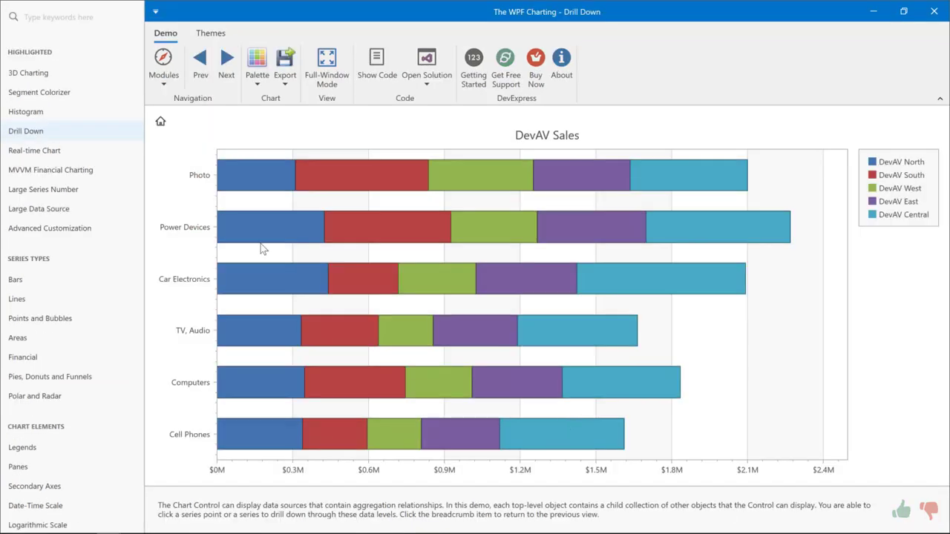
In the WPF Charting demo, examine the 3D Highest-Luminosity Stars chart from other angles and up close, and open the Real-Time 3D Chart demo.
{"action": "left_click", "coordinate": [43, 75]}
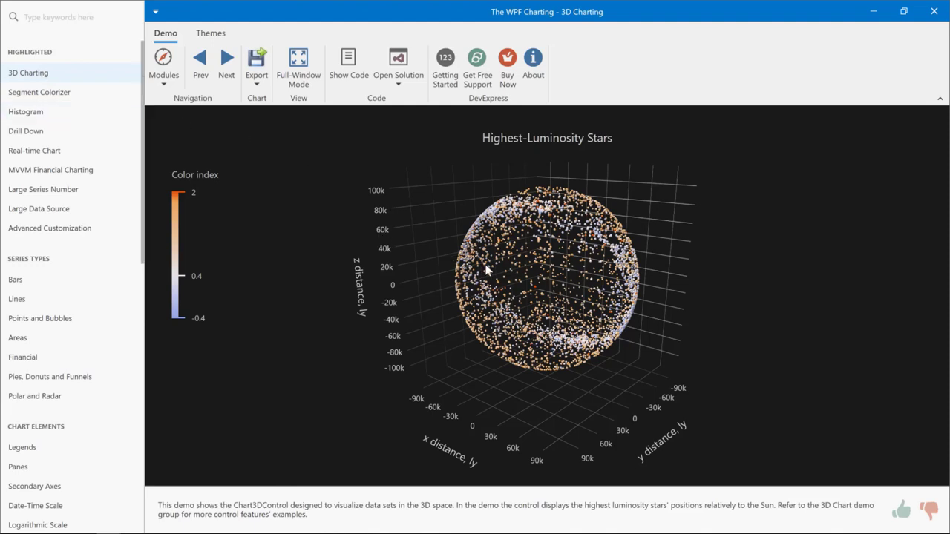
{"action": "left_click_drag", "start_coordinate": [488, 271], "coordinate": [507, 254]}
{"action": "mouse_move", "coordinate": [507, 254]}
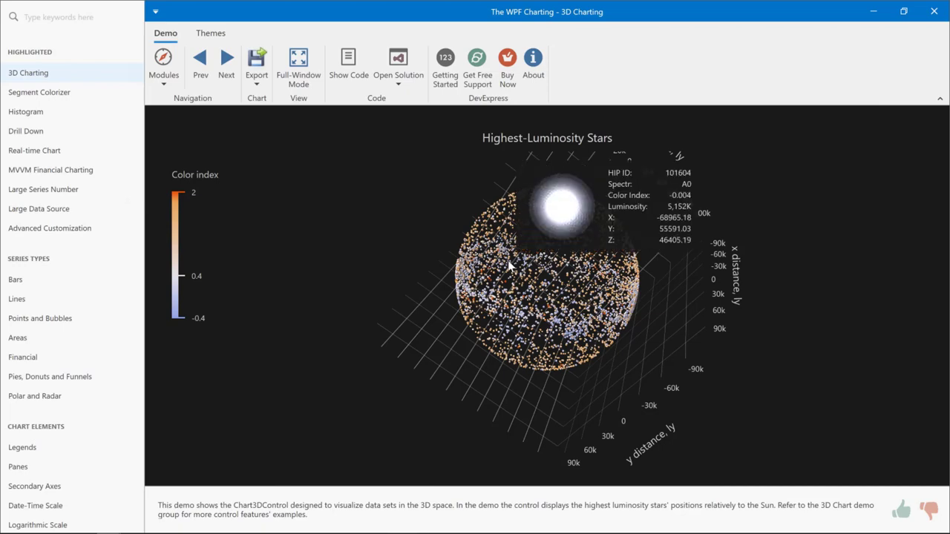
{"action": "scroll", "coordinate": [509, 266], "scroll_direction": "up", "scroll_amount": 3}
{"action": "scroll", "coordinate": [509, 265], "scroll_direction": "up", "scroll_amount": 5}
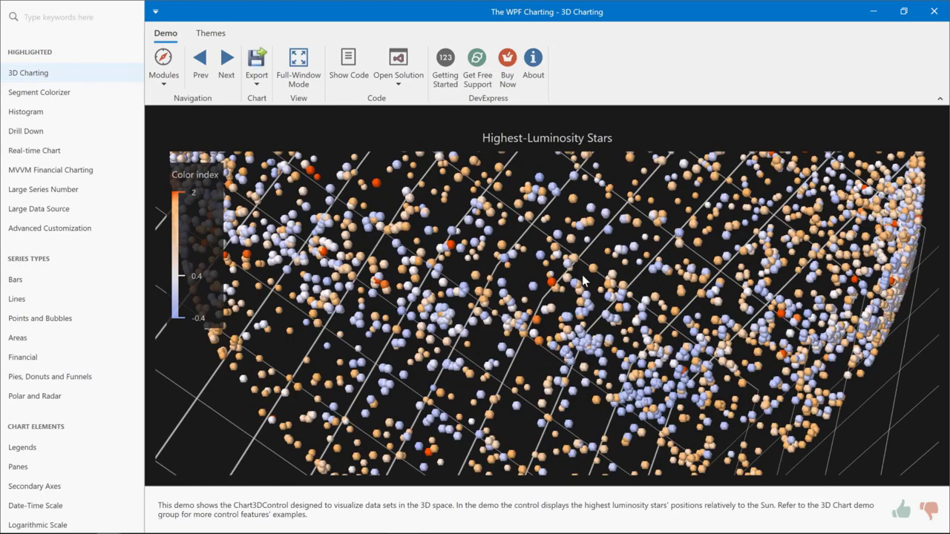
{"action": "left_click_drag", "start_coordinate": [581, 276], "coordinate": [553, 260]}
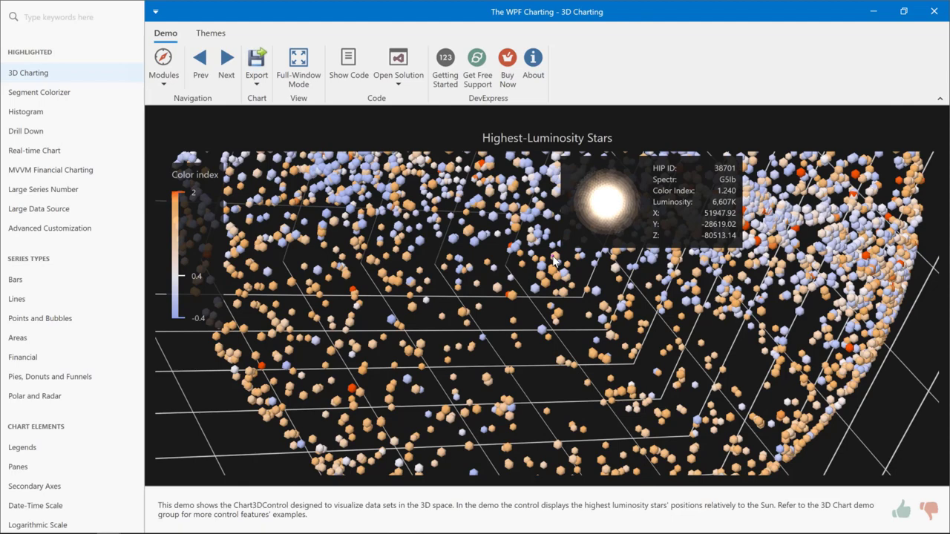
{"action": "scroll", "coordinate": [47, 294], "scroll_direction": "down", "scroll_amount": 10}
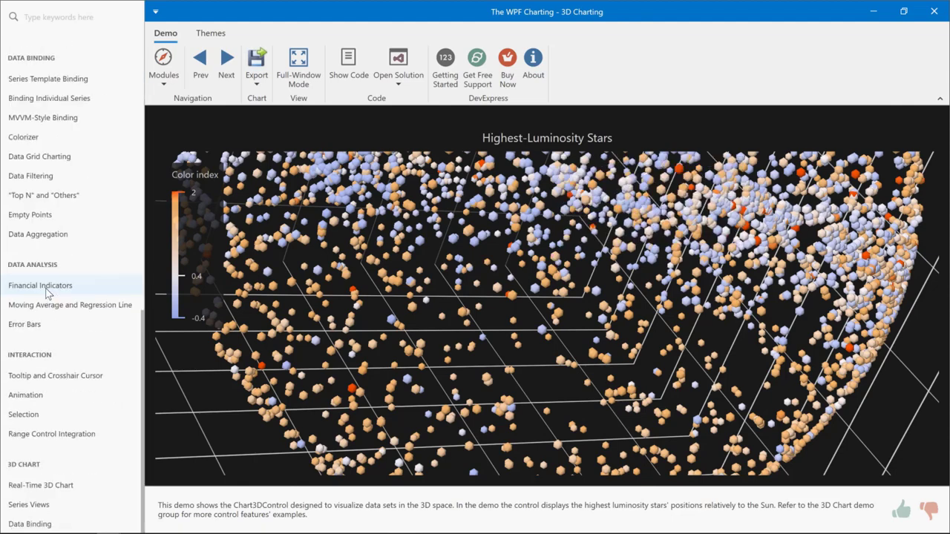
{"action": "left_click", "coordinate": [46, 487]}
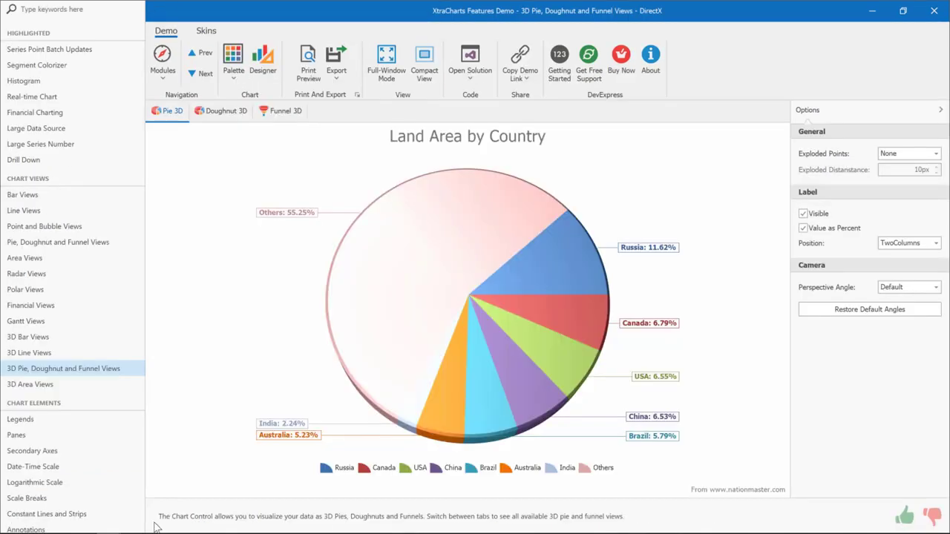
Switch back to the XtraCharts demo and view the Area chart of London's average temperature in Radar Views.
{"action": "mouse_move", "coordinate": [122, 530]}
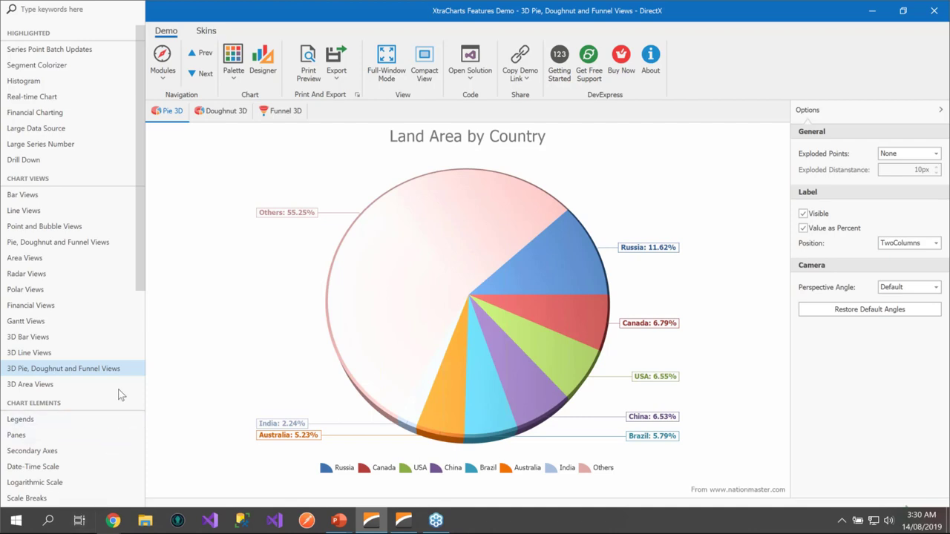
{"action": "scroll", "coordinate": [89, 368], "scroll_direction": "down", "scroll_amount": 3}
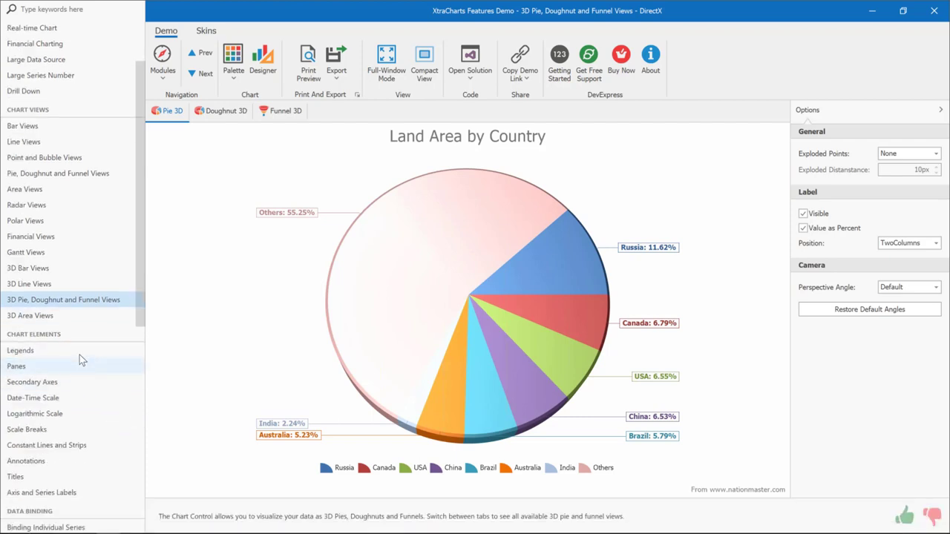
{"action": "left_click", "coordinate": [79, 352]}
{"action": "left_click", "coordinate": [56, 202]}
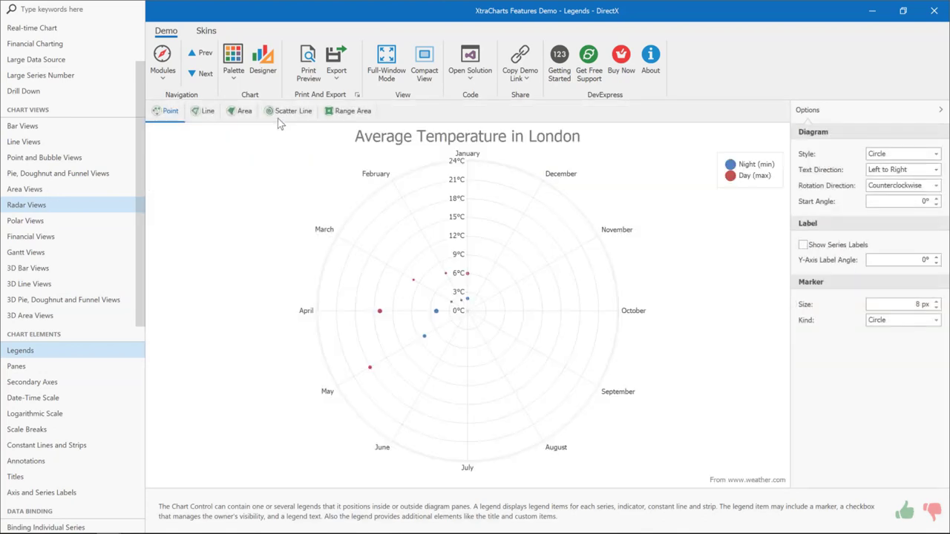
{"action": "left_click", "coordinate": [244, 111]}
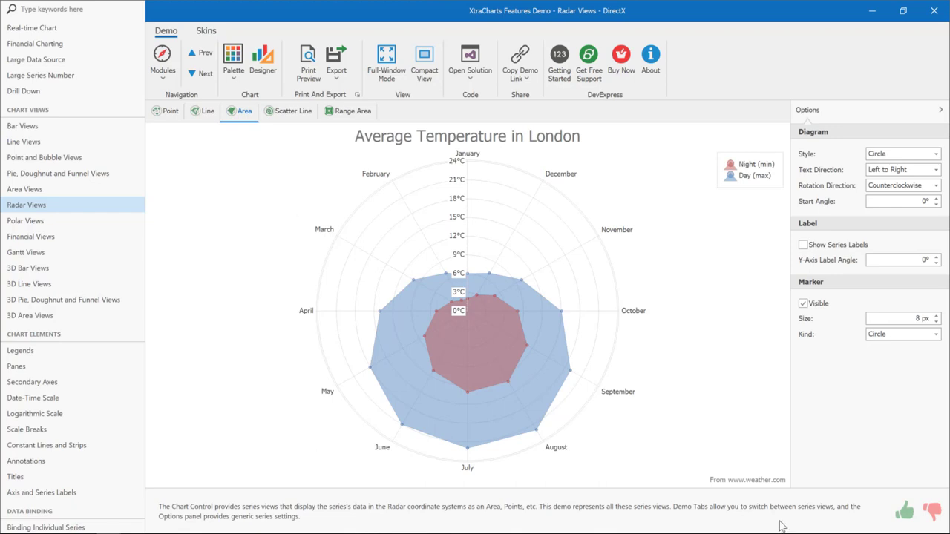
{"action": "mouse_move", "coordinate": [782, 530]}
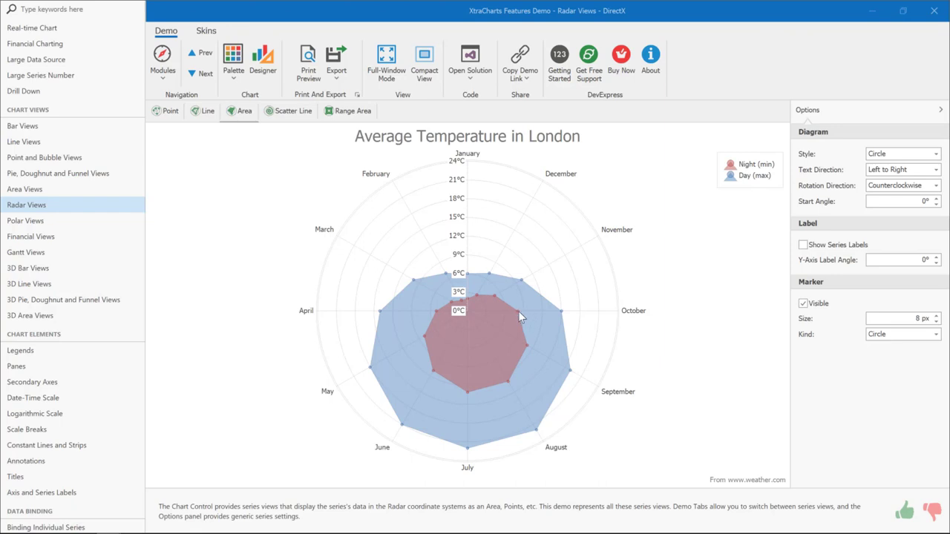
{"action": "mouse_move", "coordinate": [519, 315]}
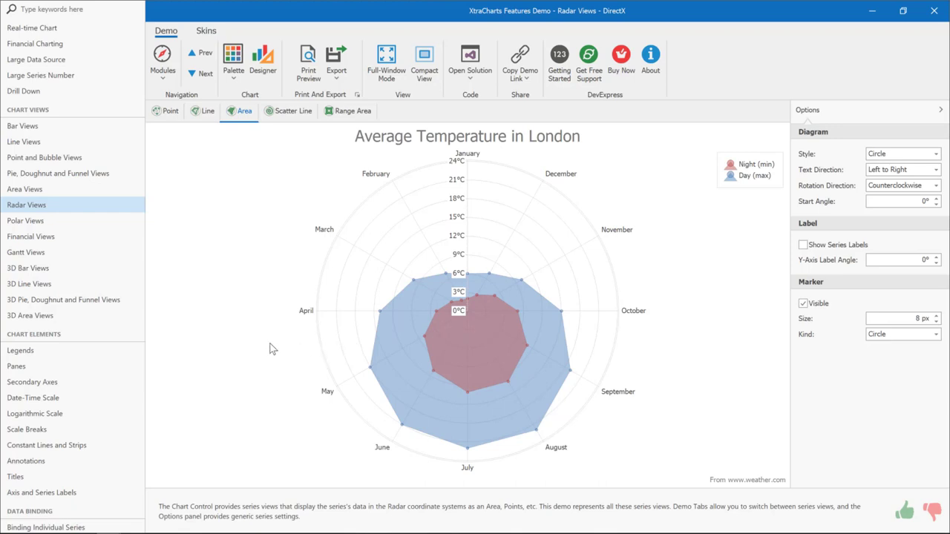
In the Legends demo, set the marker mode to Check Box and toggle the Process 2 CPU usage series off and on.
{"action": "left_click", "coordinate": [41, 355]}
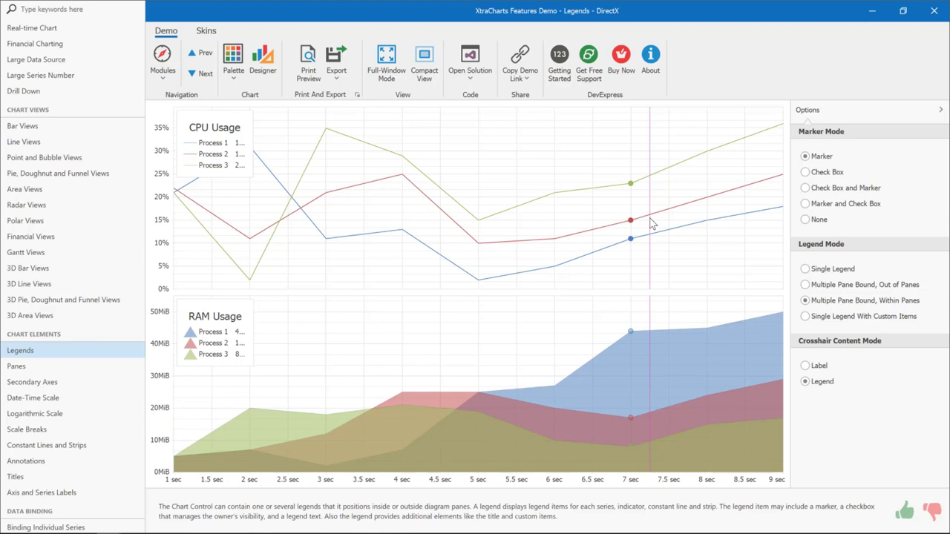
{"action": "left_click", "coordinate": [806, 172]}
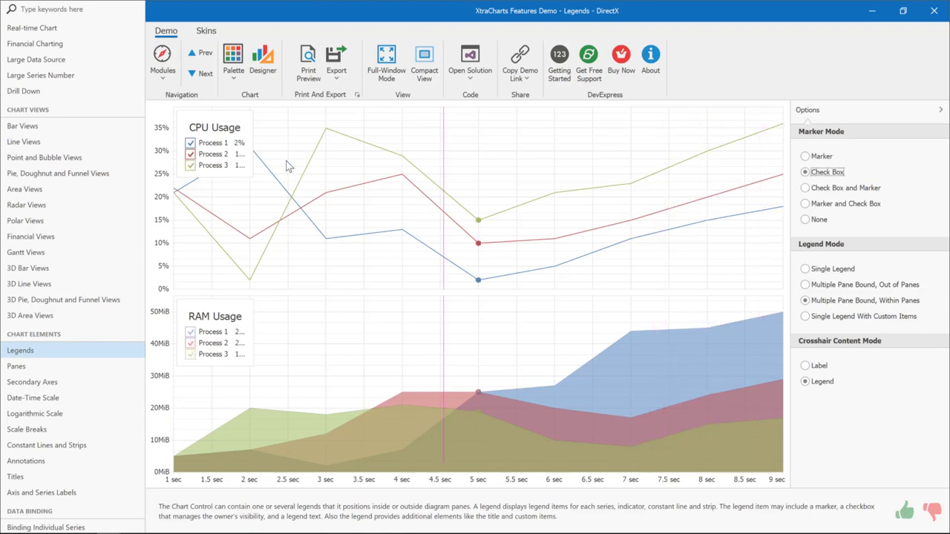
{"action": "left_click", "coordinate": [191, 154]}
{"action": "left_click", "coordinate": [190, 155]}
{"action": "left_click", "coordinate": [191, 155]}
{"action": "left_click", "coordinate": [191, 155]}
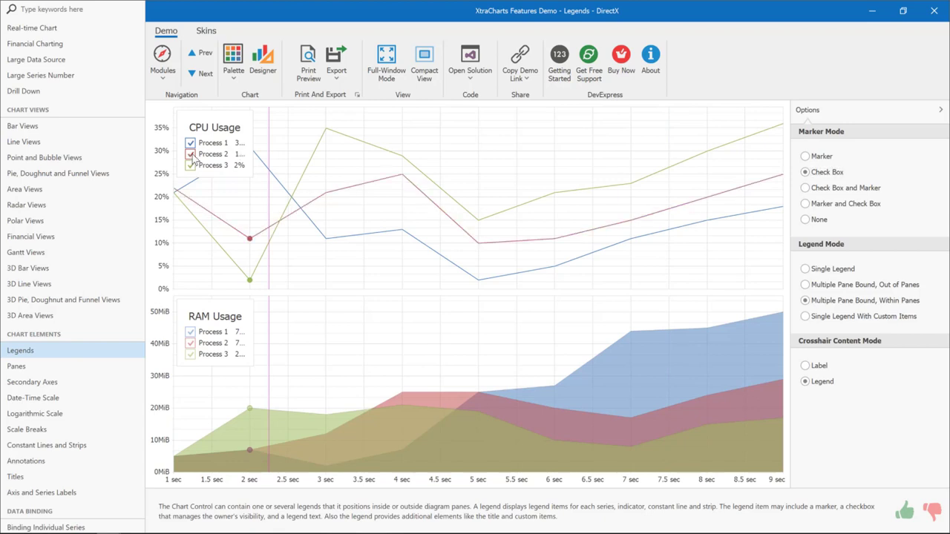
{"action": "left_click", "coordinate": [191, 156]}
{"action": "left_click", "coordinate": [190, 156]}
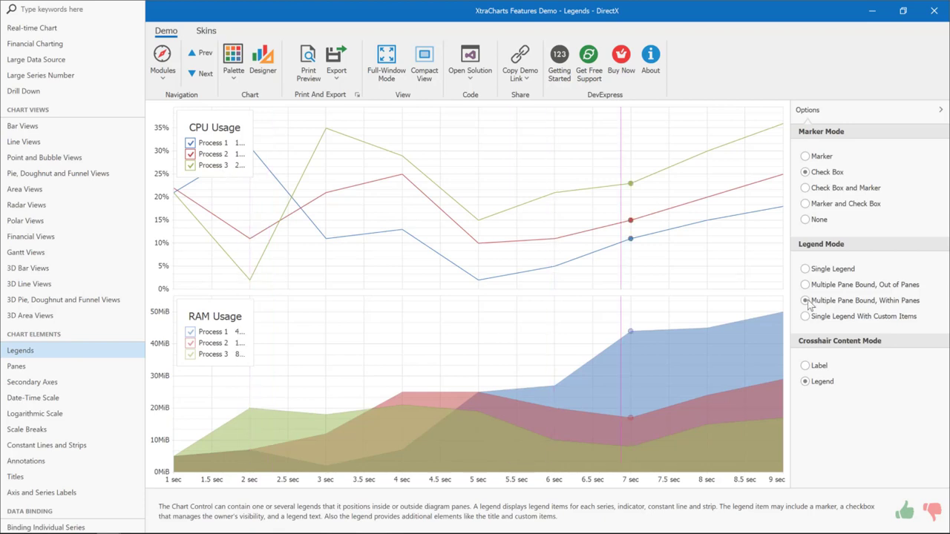
Try the Single Legend and Out of Panes legend modes, return to Within Panes, and set the marker mode to Check Box and Marker.
{"action": "left_click", "coordinate": [833, 272]}
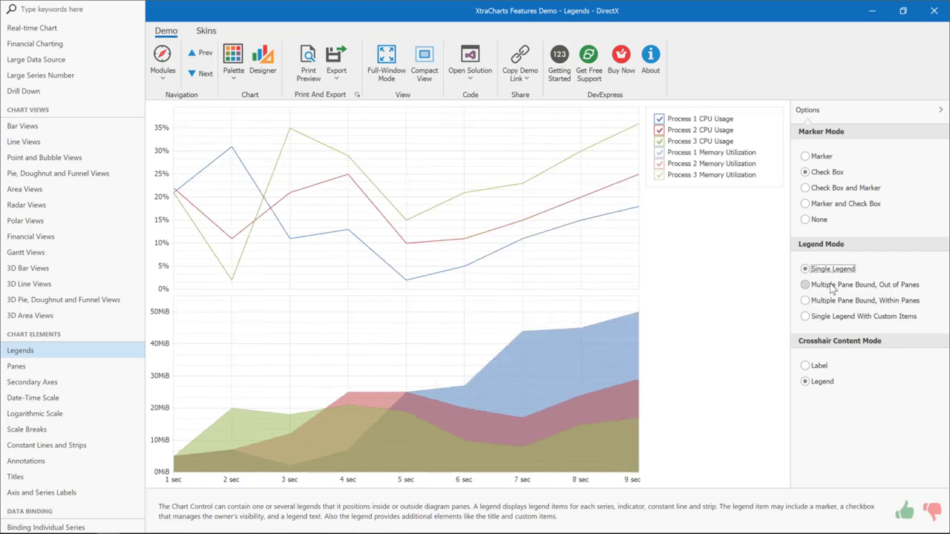
{"action": "left_click", "coordinate": [834, 286]}
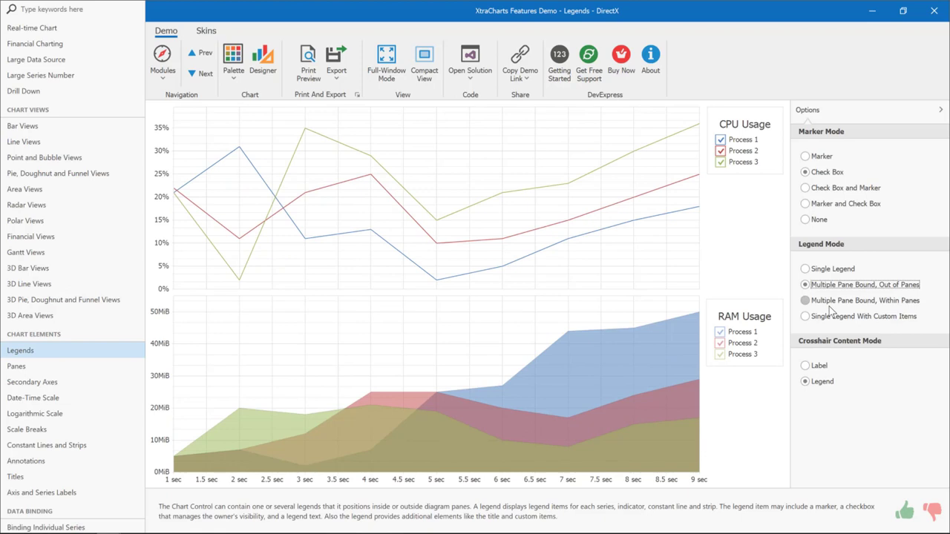
{"action": "left_click", "coordinate": [830, 307]}
{"action": "left_click", "coordinate": [824, 190]}
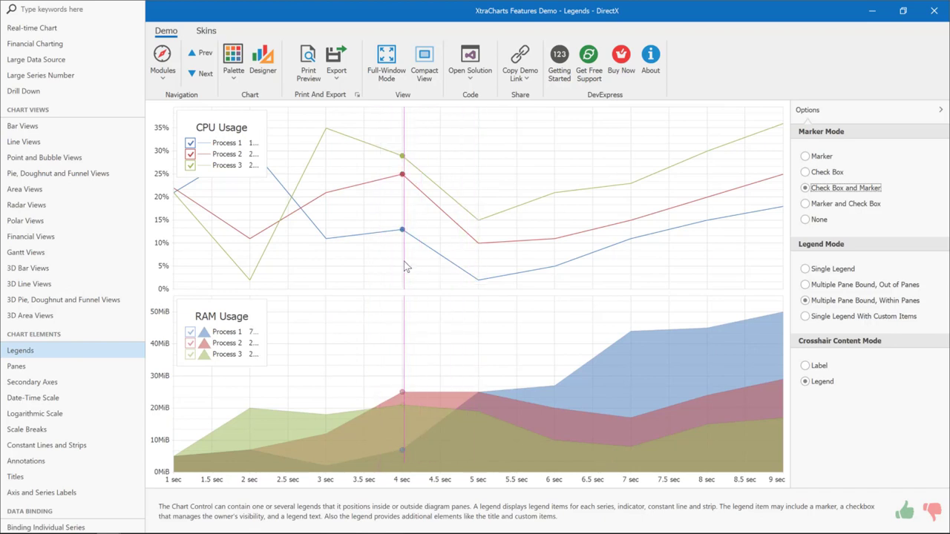
View the Grid Pane Layout of the website performance indicators in the Panes demo, and open the Secondary Axes demo.
{"action": "left_click", "coordinate": [76, 368]}
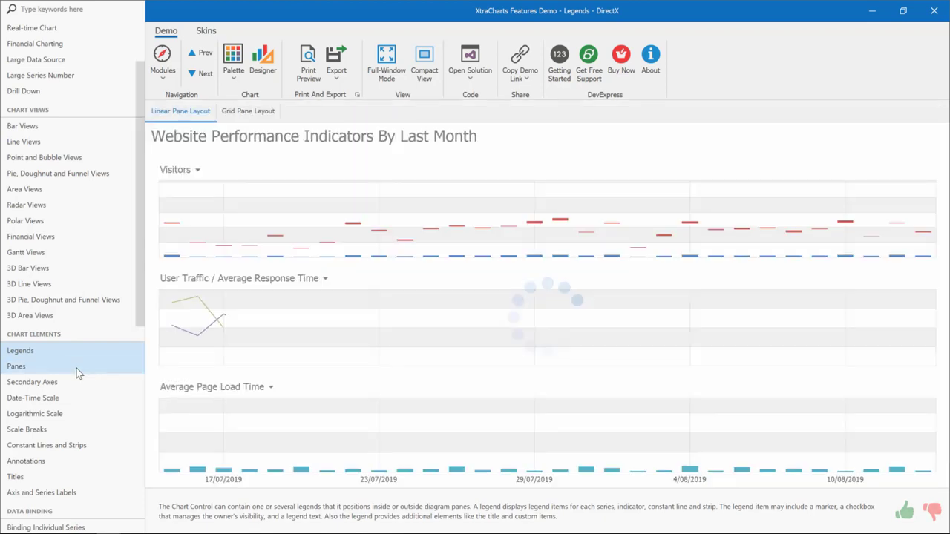
{"action": "left_click", "coordinate": [248, 110]}
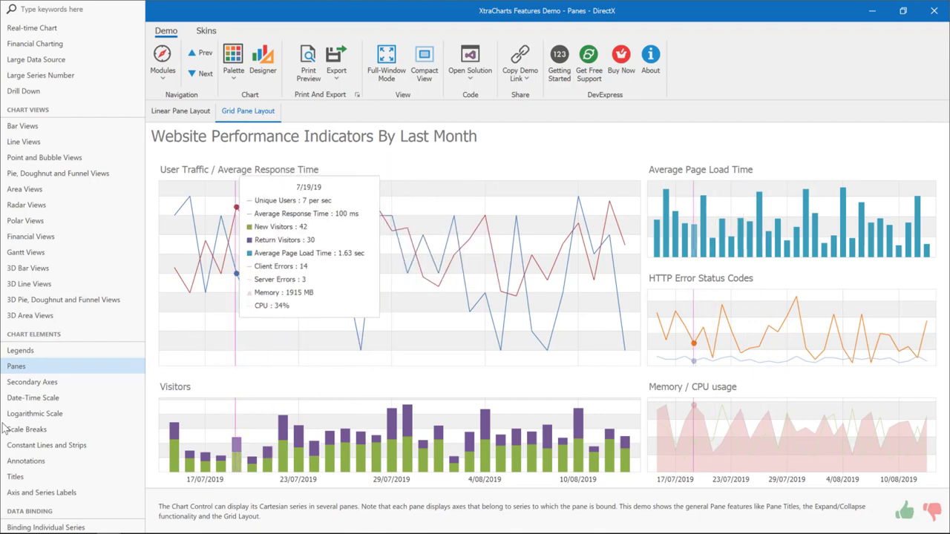
{"action": "left_click", "coordinate": [35, 378]}
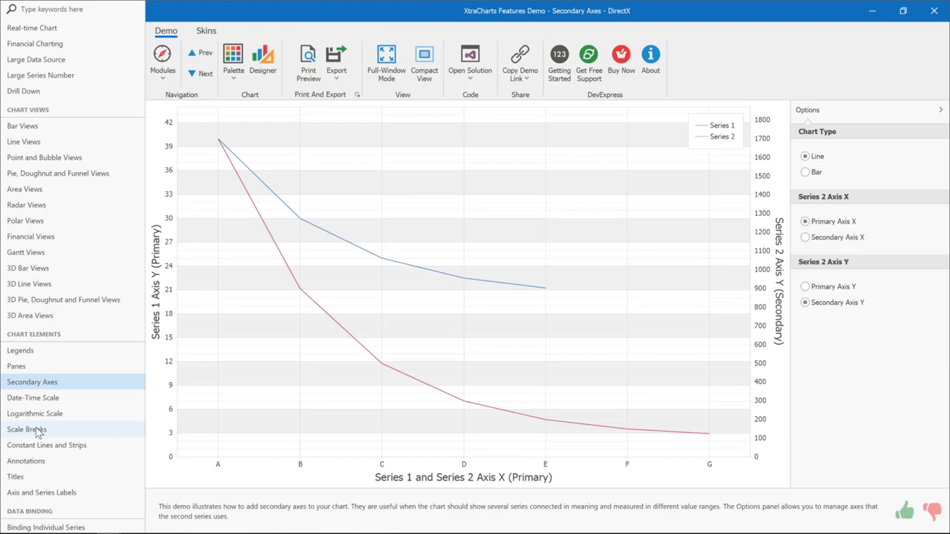
Open the Scale Breaks demo and turn scale breaks off and back on for the planet masses chart.
{"action": "left_click", "coordinate": [37, 431]}
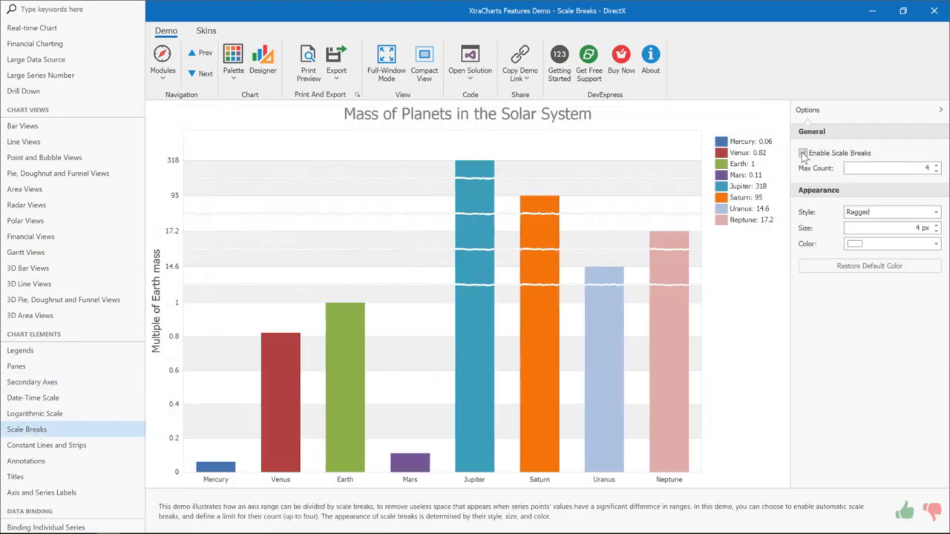
{"action": "left_click", "coordinate": [817, 158]}
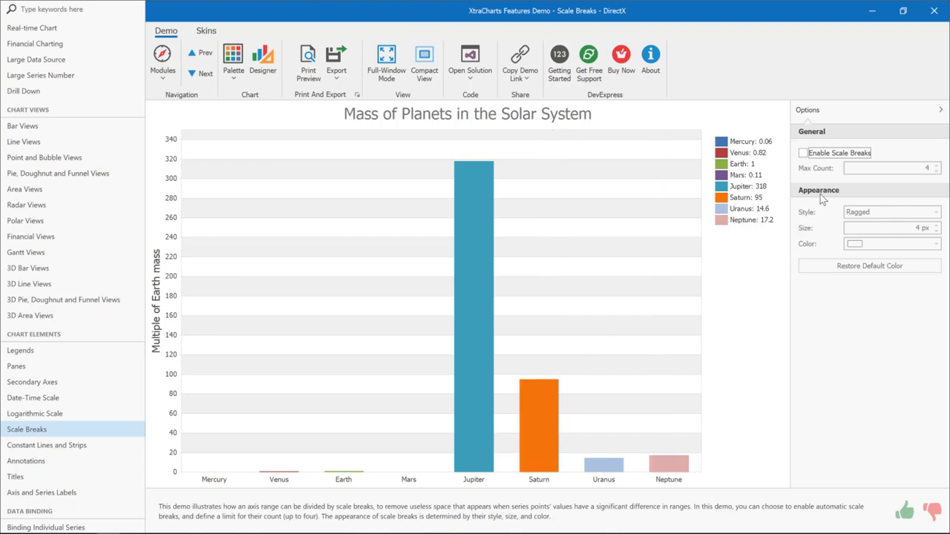
{"action": "left_click", "coordinate": [837, 160]}
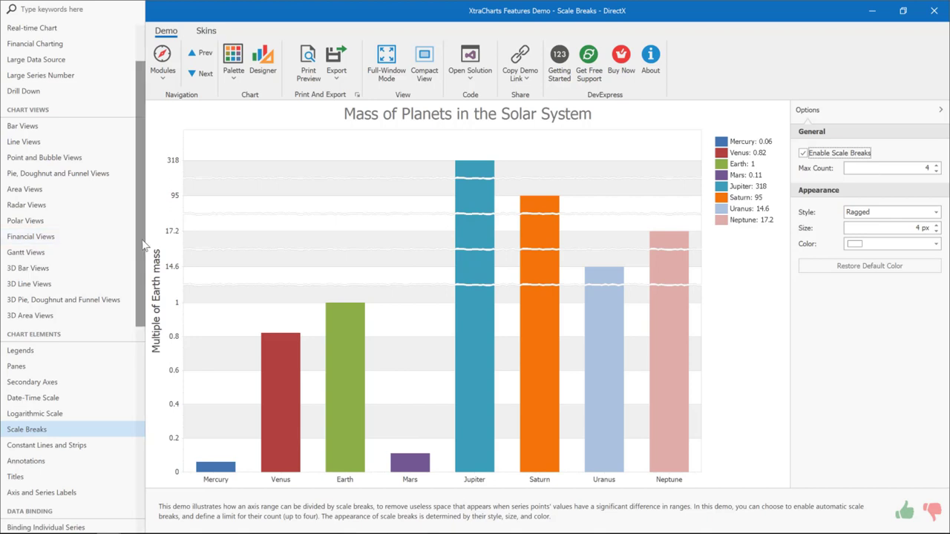
Try the Waved scale break style, and set the style to Straight.
{"action": "left_click", "coordinate": [856, 213]}
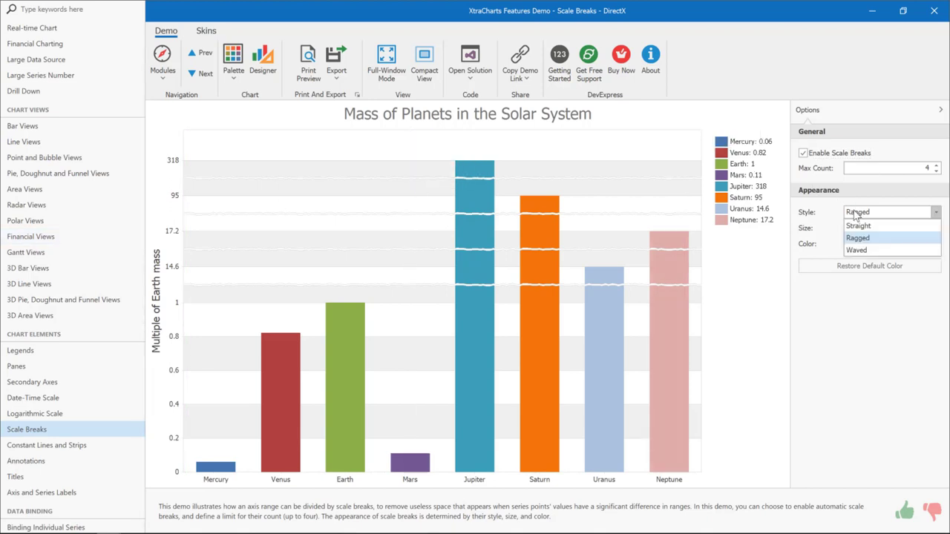
{"action": "left_click", "coordinate": [865, 251]}
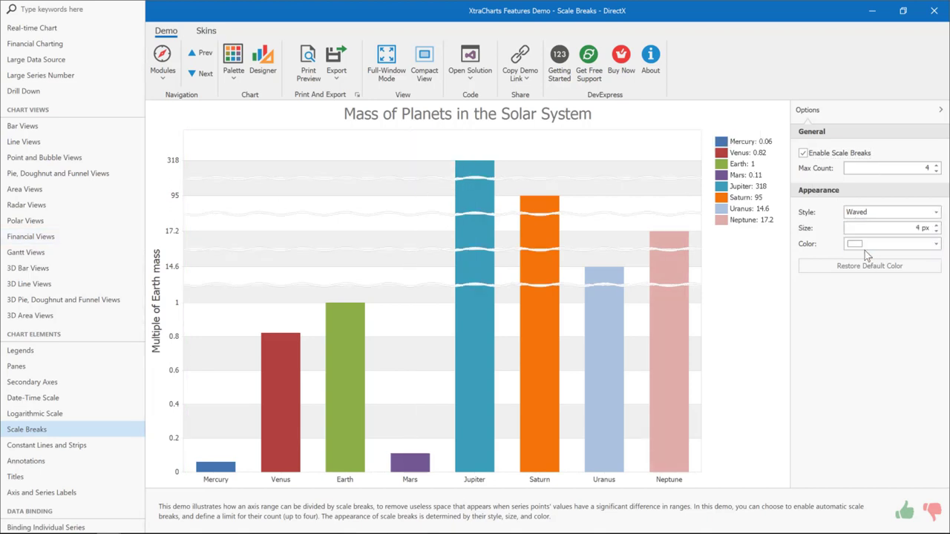
{"action": "left_click", "coordinate": [865, 214]}
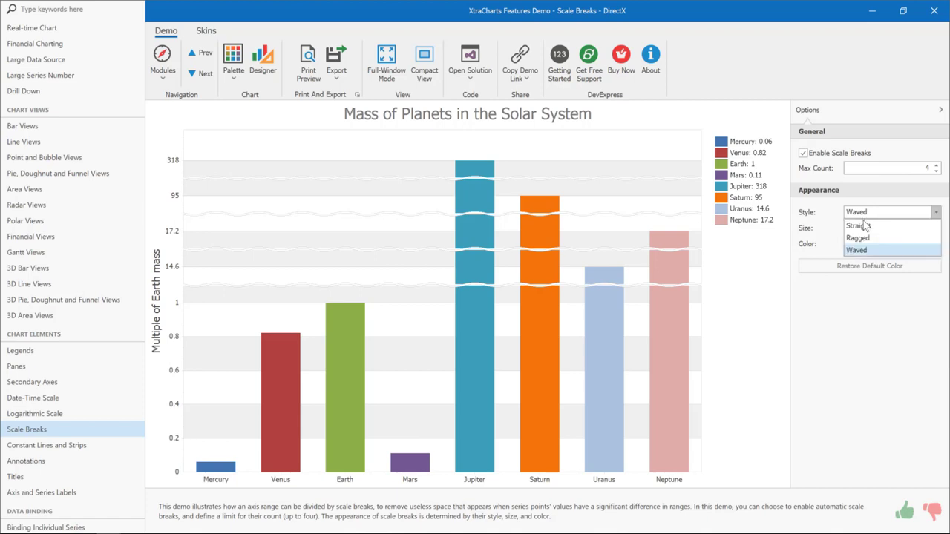
{"action": "left_click", "coordinate": [865, 223]}
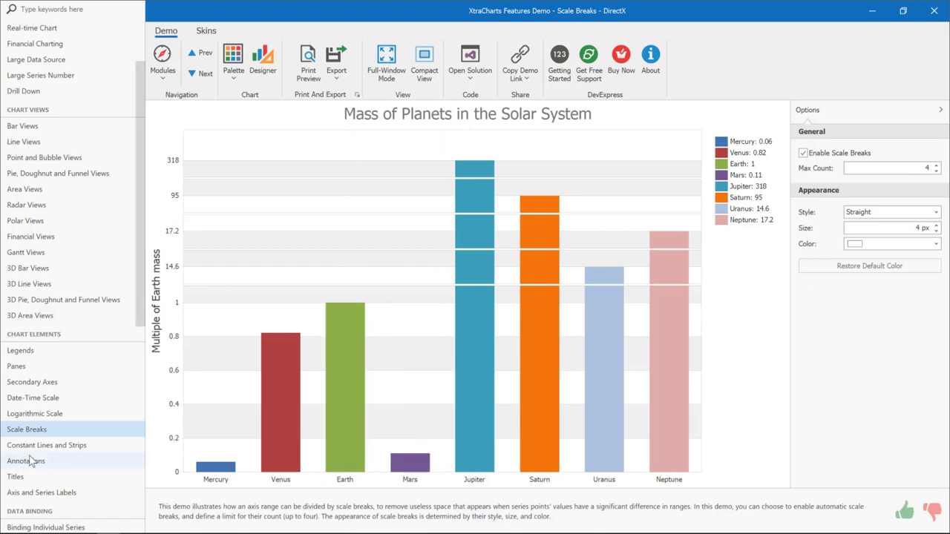
Open the Using Series Templates demo and look through the records in its Source Data grid.
{"action": "scroll", "coordinate": [30, 461], "scroll_direction": "down", "scroll_amount": 2}
{"action": "scroll", "coordinate": [30, 462], "scroll_direction": "down", "scroll_amount": 5}
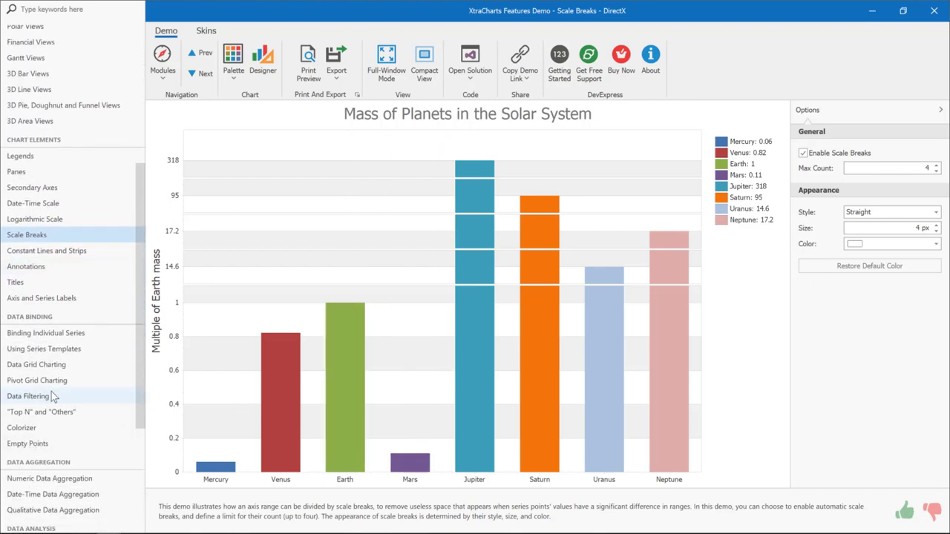
{"action": "left_click", "coordinate": [67, 349]}
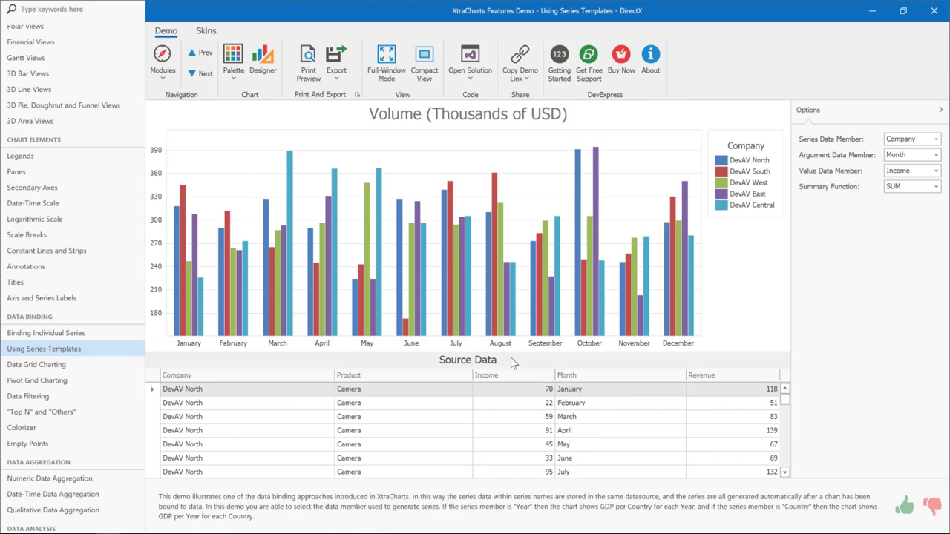
{"action": "scroll", "coordinate": [370, 428], "scroll_direction": "down", "scroll_amount": 3}
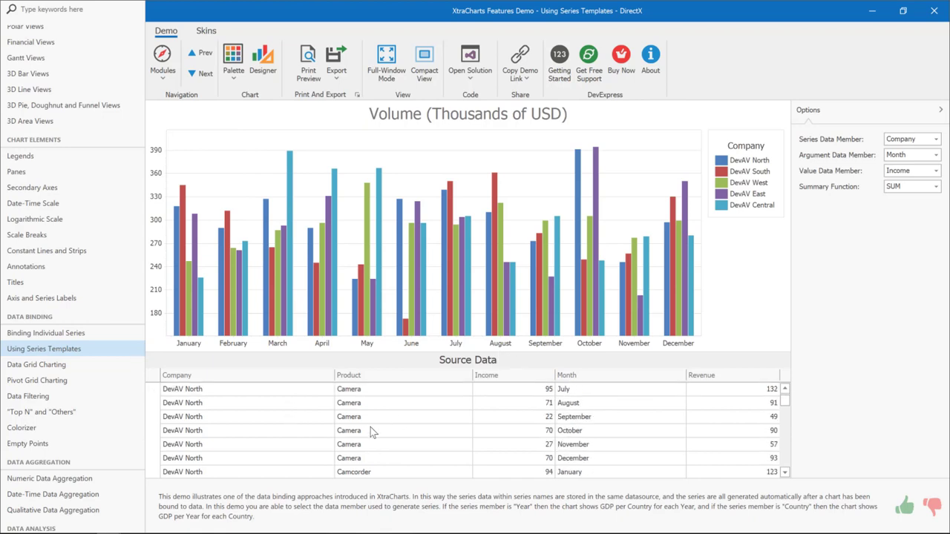
{"action": "scroll", "coordinate": [370, 428], "scroll_direction": "down", "scroll_amount": 10}
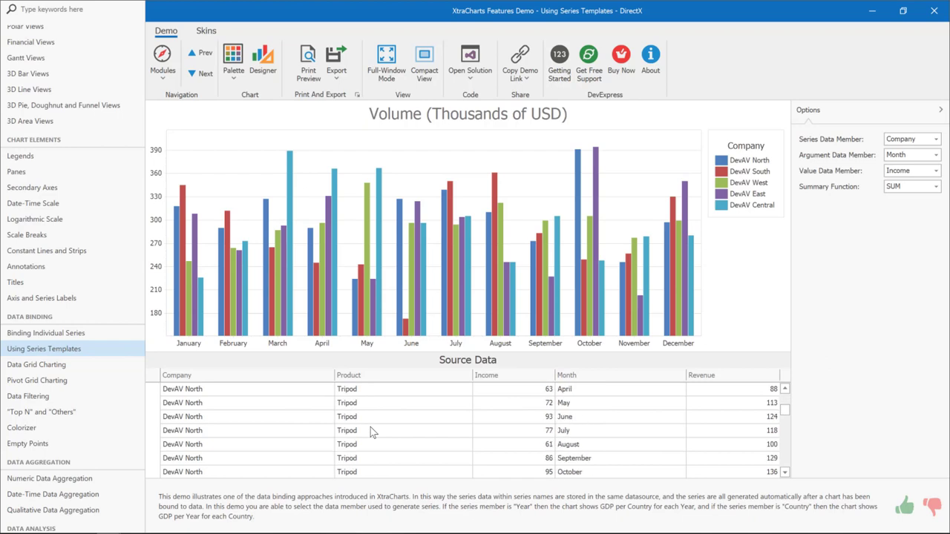
{"action": "scroll", "coordinate": [370, 427], "scroll_direction": "up", "scroll_amount": 15}
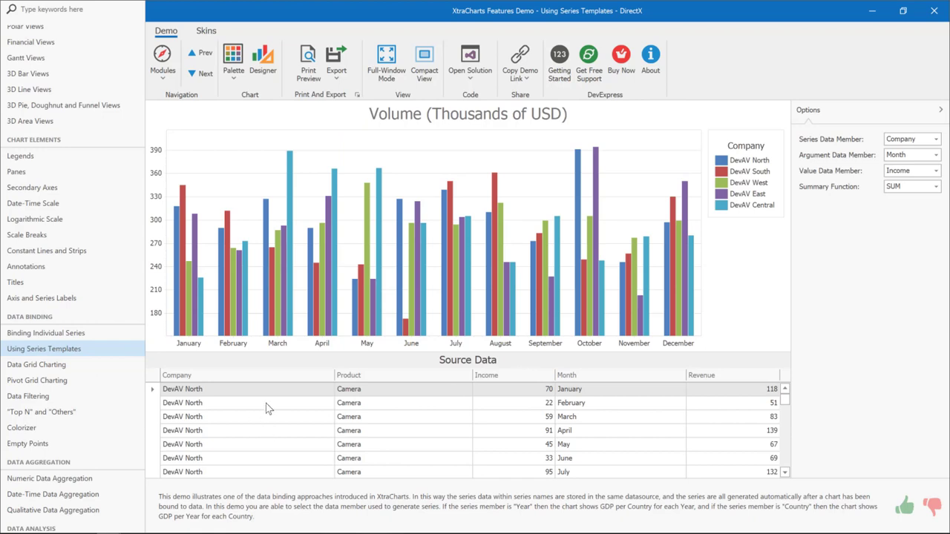
{"action": "scroll", "coordinate": [267, 405], "scroll_direction": "down", "scroll_amount": 1}
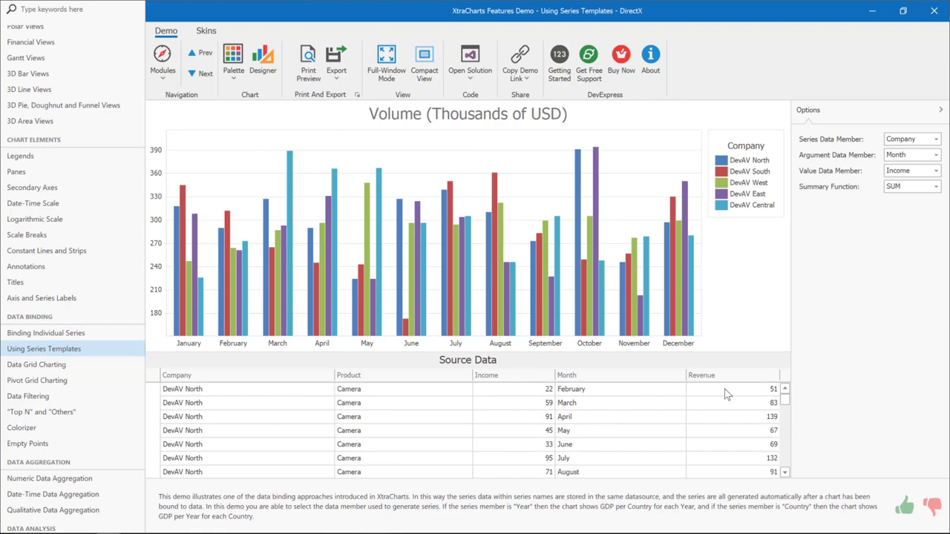
{"action": "scroll", "coordinate": [728, 423], "scroll_direction": "up", "scroll_amount": 1}
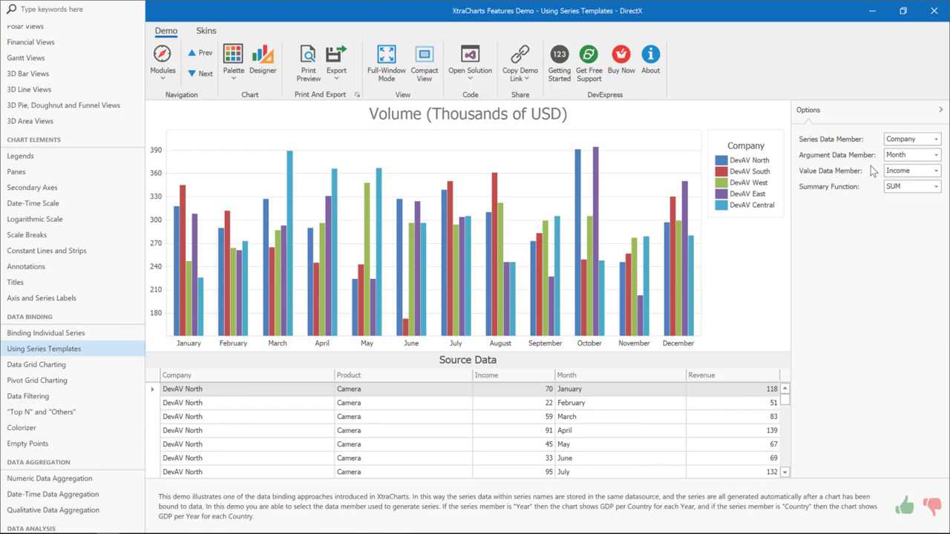
Set the Series Data Member to Product and to Month, and inspect the monthly values of the product groups.
{"action": "left_click", "coordinate": [913, 141]}
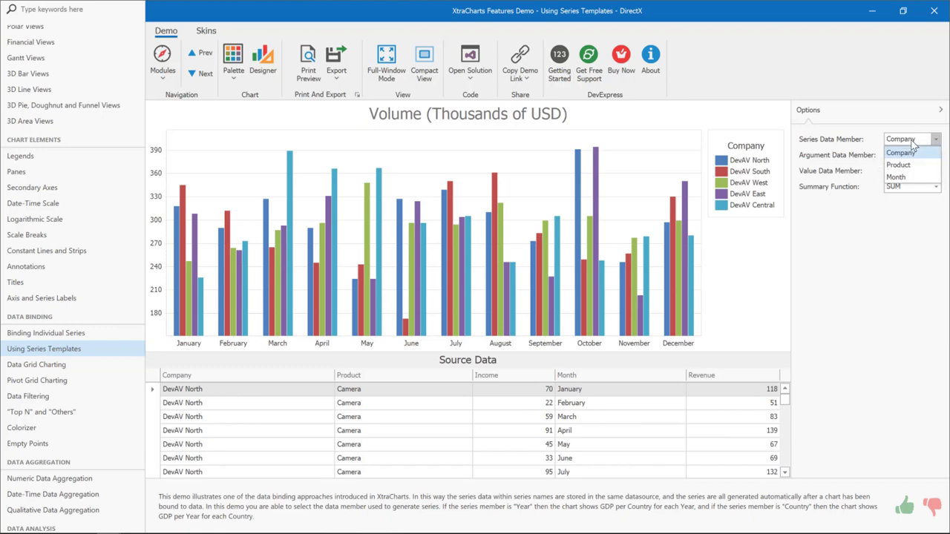
{"action": "left_click", "coordinate": [912, 143]}
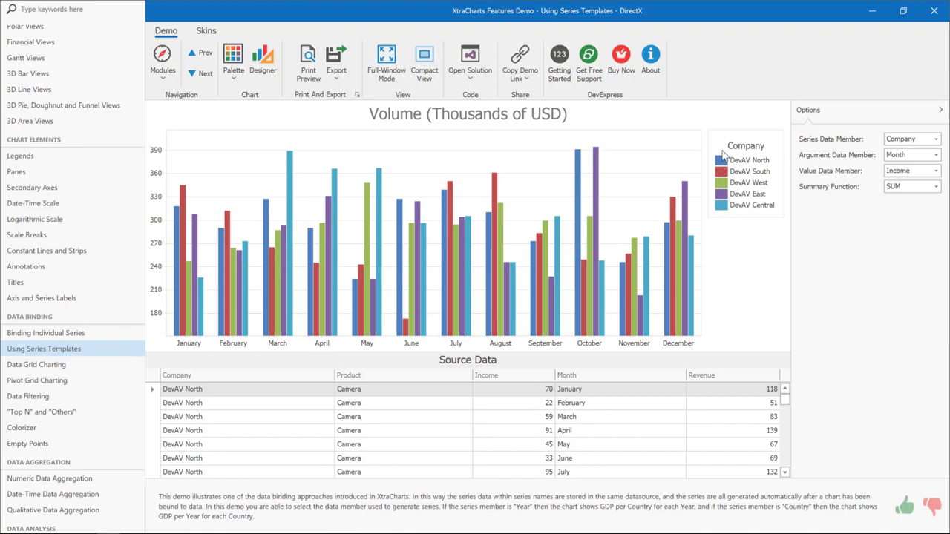
{"action": "left_click", "coordinate": [898, 142]}
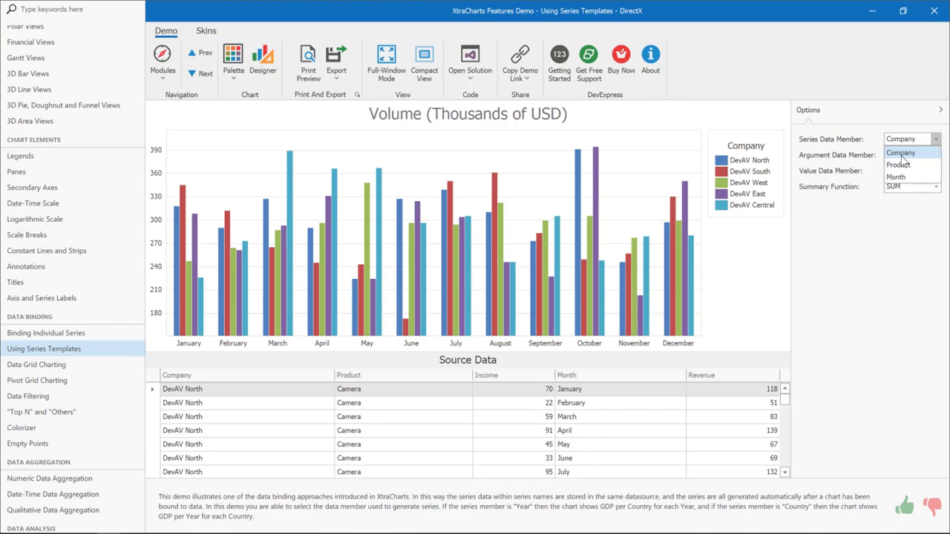
{"action": "left_click", "coordinate": [900, 165]}
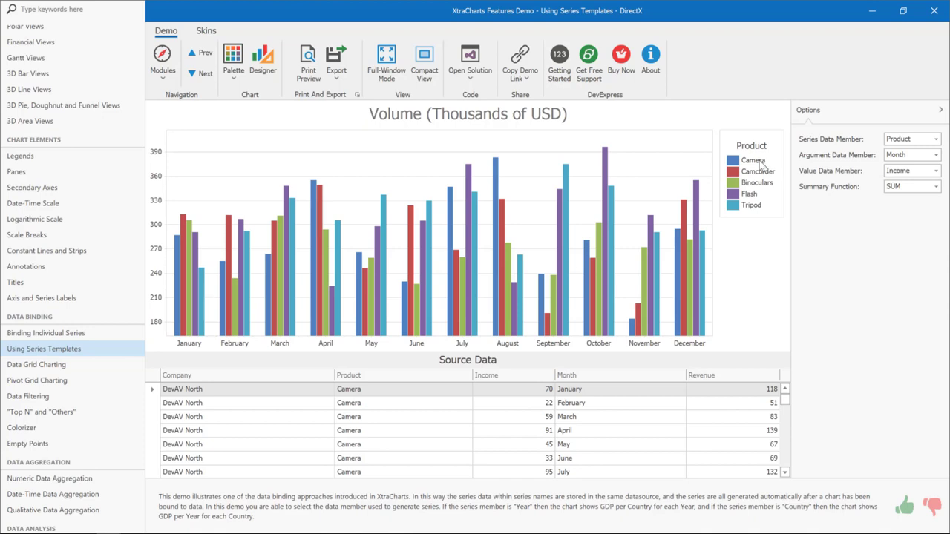
{"action": "left_click", "coordinate": [918, 140]}
{"action": "left_click", "coordinate": [911, 179]}
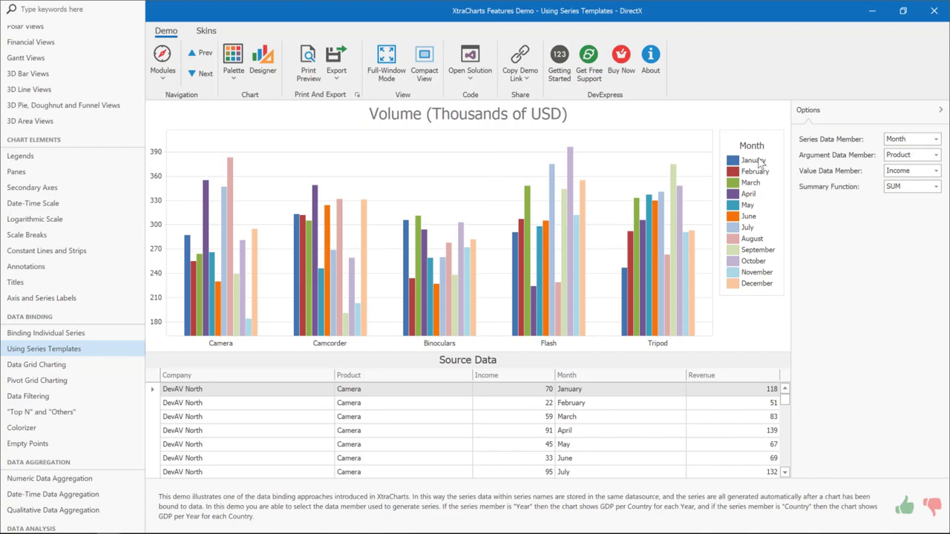
{"action": "mouse_move", "coordinate": [634, 278]}
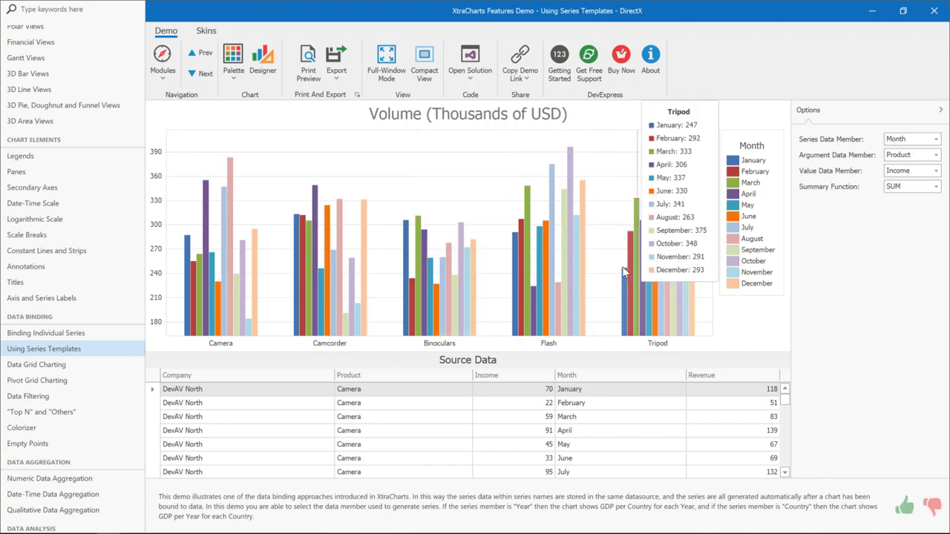
{"action": "mouse_move", "coordinate": [527, 321]}
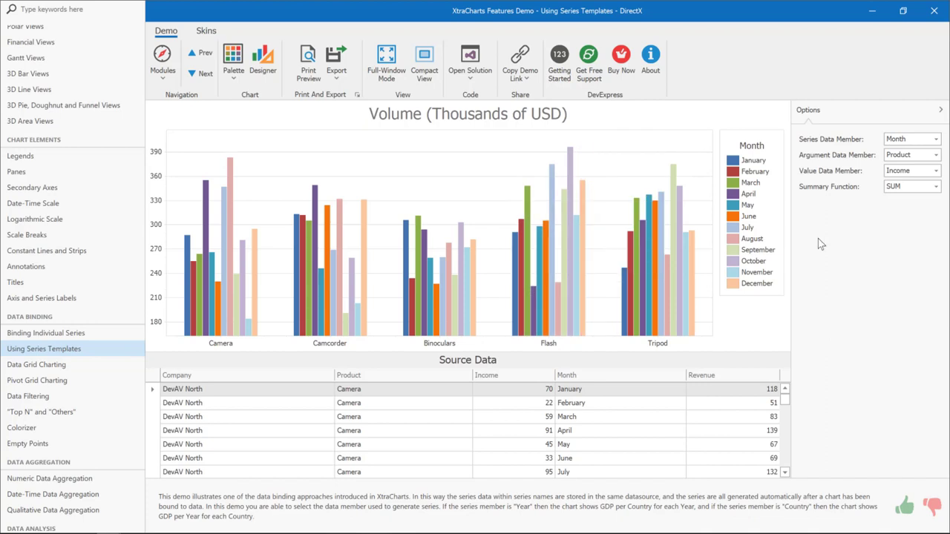
Set the Argument Data Member to Company and the Series Data Member to Product, and look over the available summary functions.
{"action": "left_click", "coordinate": [900, 157]}
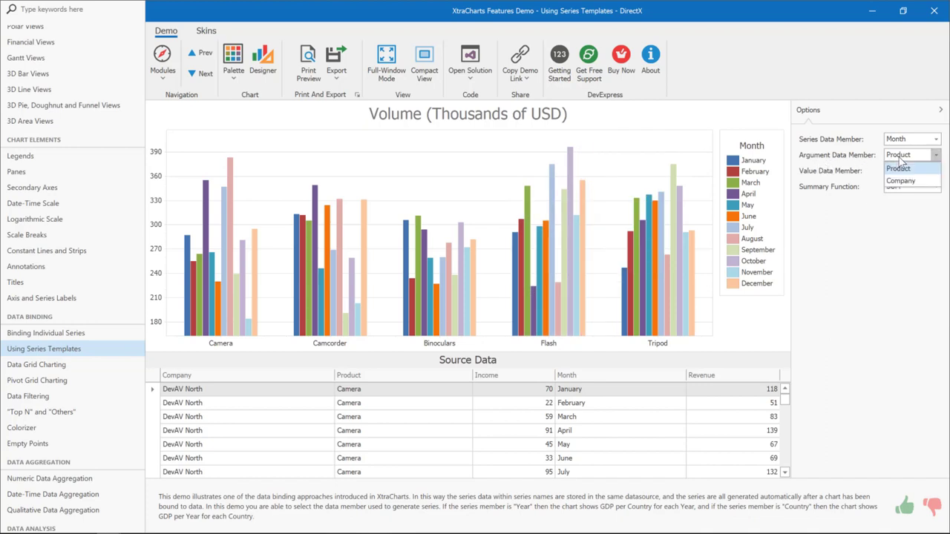
{"action": "left_click", "coordinate": [901, 180]}
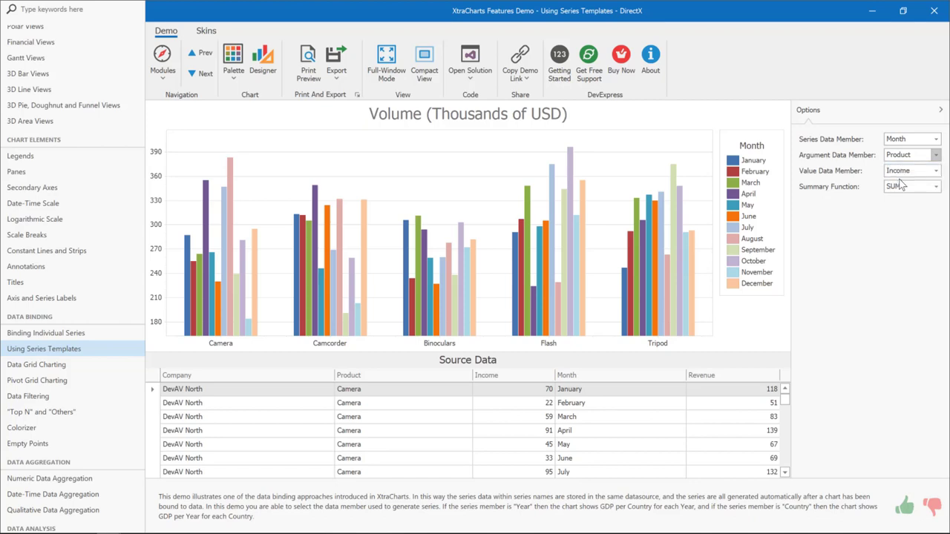
{"action": "left_click", "coordinate": [898, 142]}
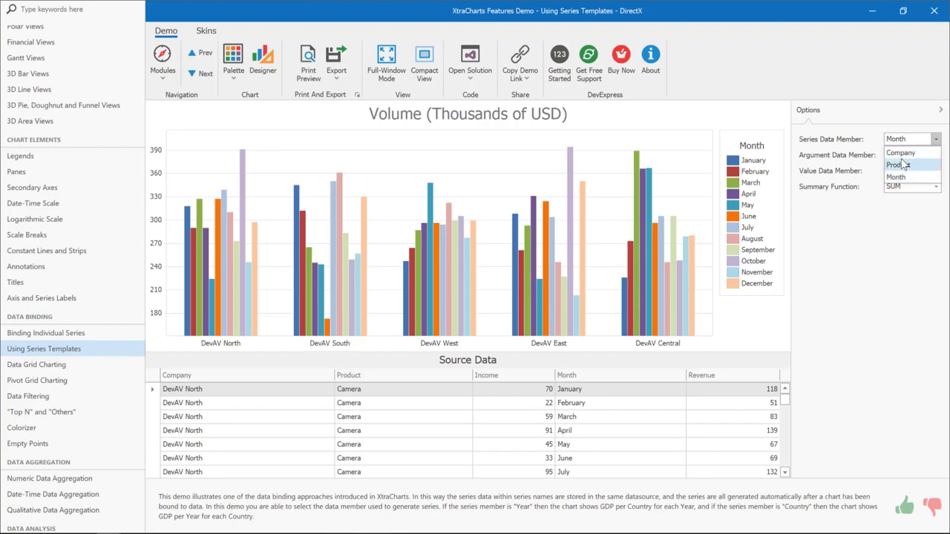
{"action": "left_click", "coordinate": [900, 165]}
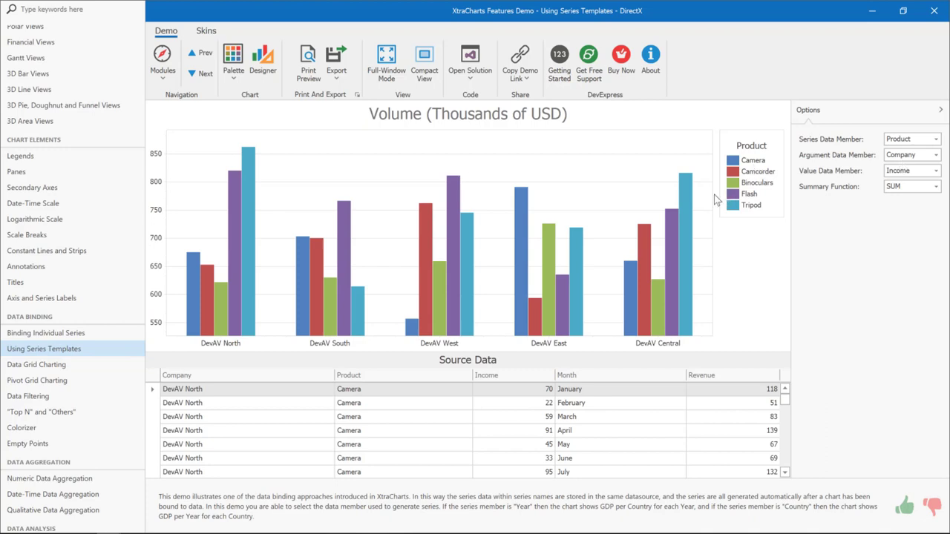
{"action": "mouse_move", "coordinate": [684, 292]}
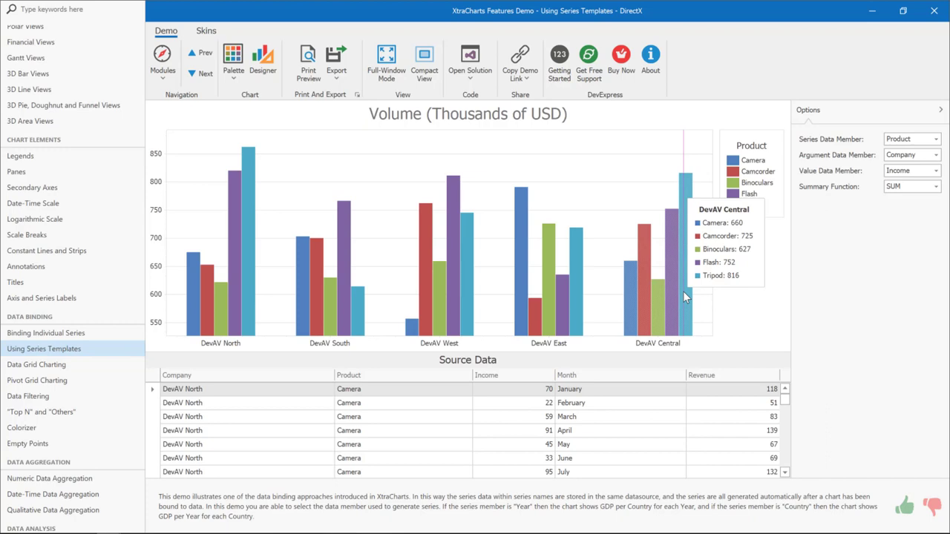
{"action": "left_click", "coordinate": [901, 186]}
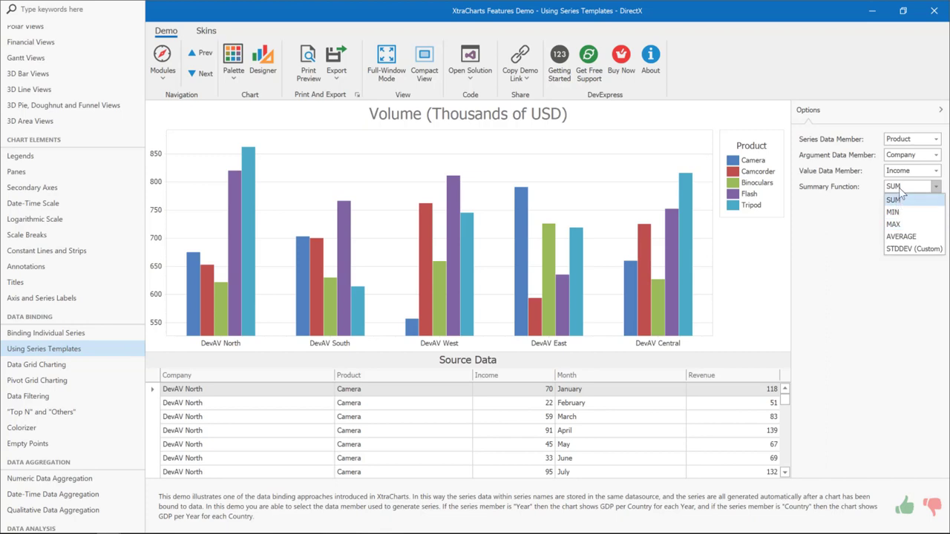
{"action": "left_click", "coordinate": [843, 228]}
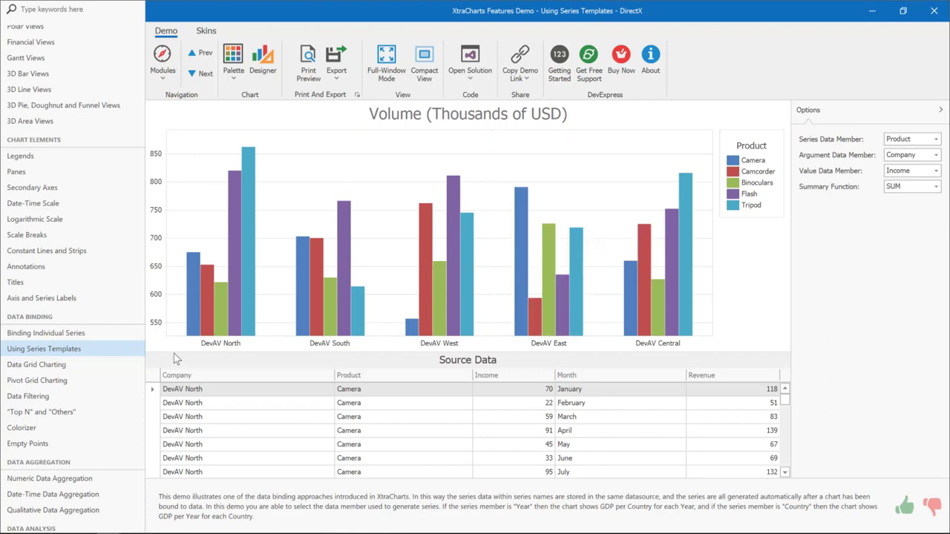
Open the Gantt Views demo.
{"action": "scroll", "coordinate": [56, 289], "scroll_direction": "up", "scroll_amount": 6}
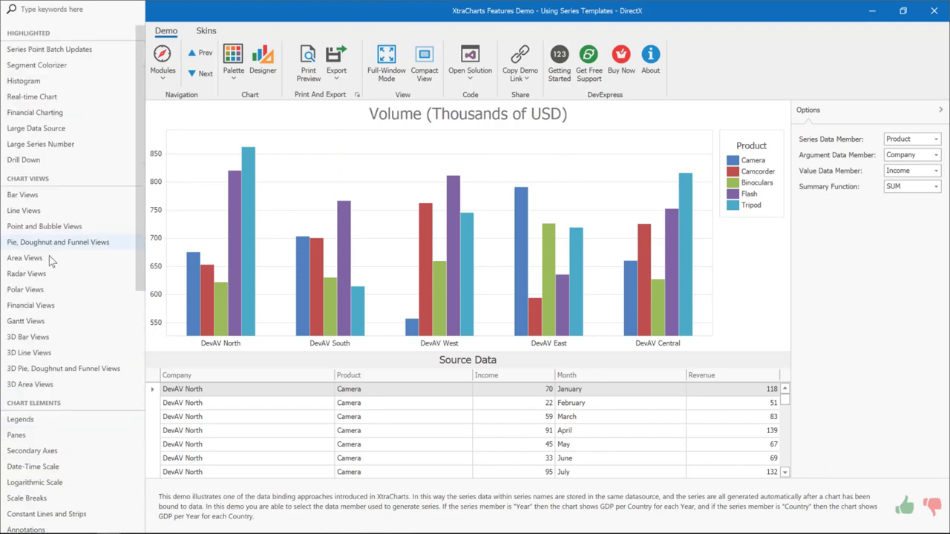
{"action": "left_click", "coordinate": [47, 323]}
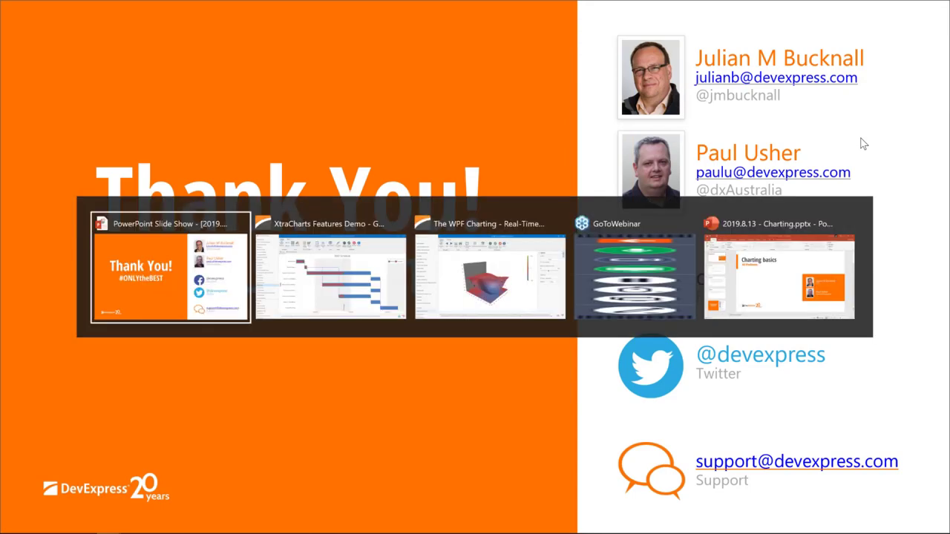
Switch from the slide show to the XtraCharts demo and open the Bar Views chart's title options in the Chart Designer.
{"action": "key", "text": "Tab"}
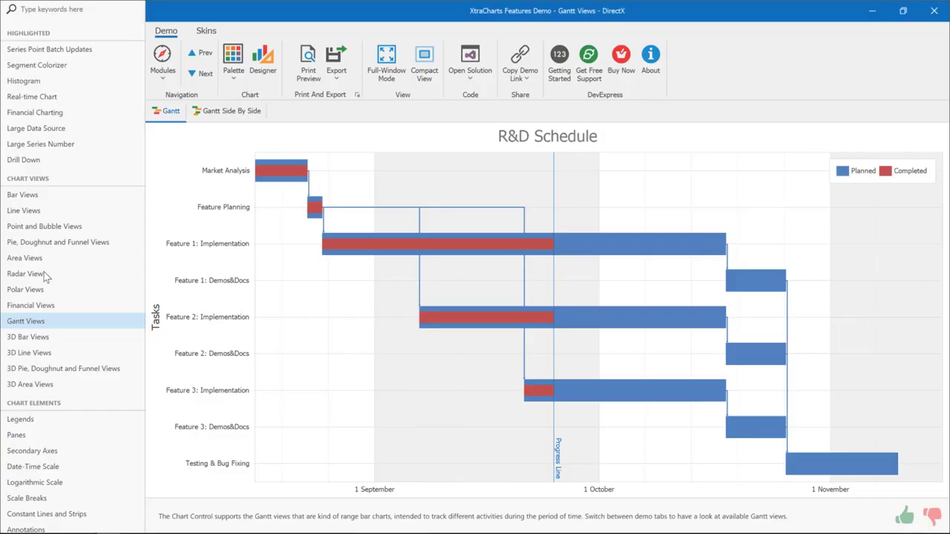
{"action": "left_click", "coordinate": [49, 200]}
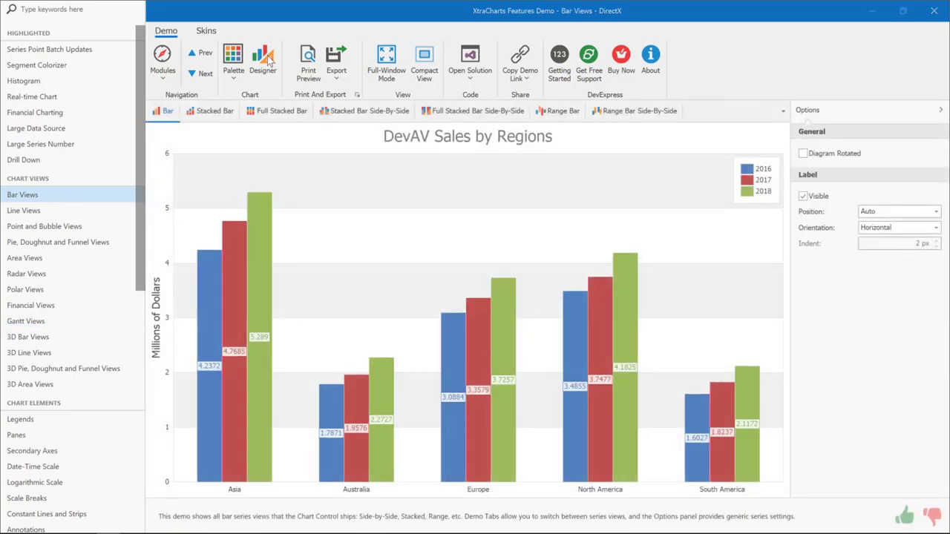
{"action": "left_click", "coordinate": [267, 61]}
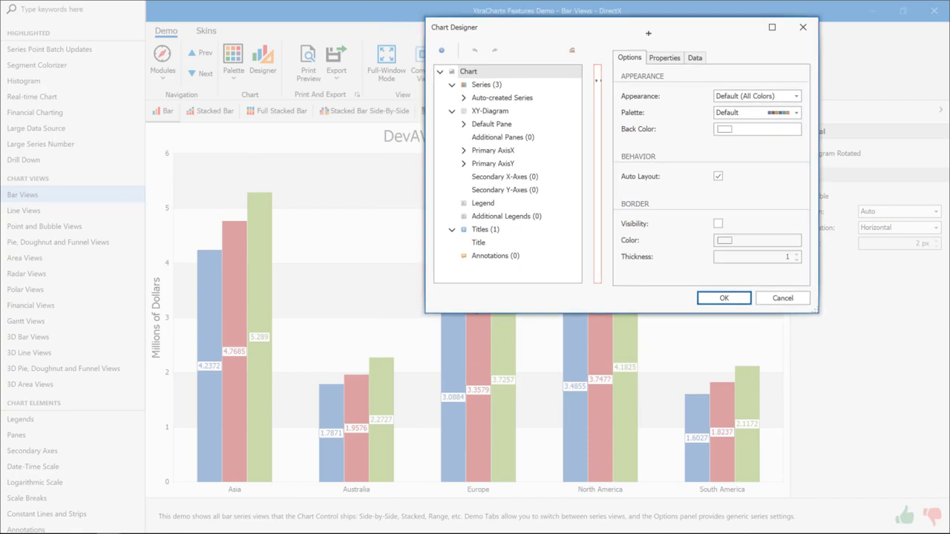
{"action": "left_click", "coordinate": [502, 98]}
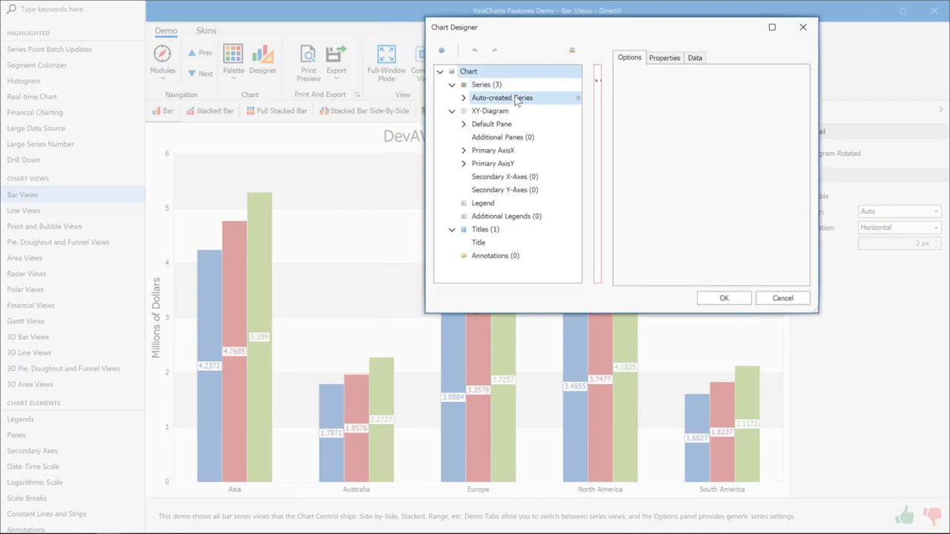
{"action": "left_click", "coordinate": [492, 246]}
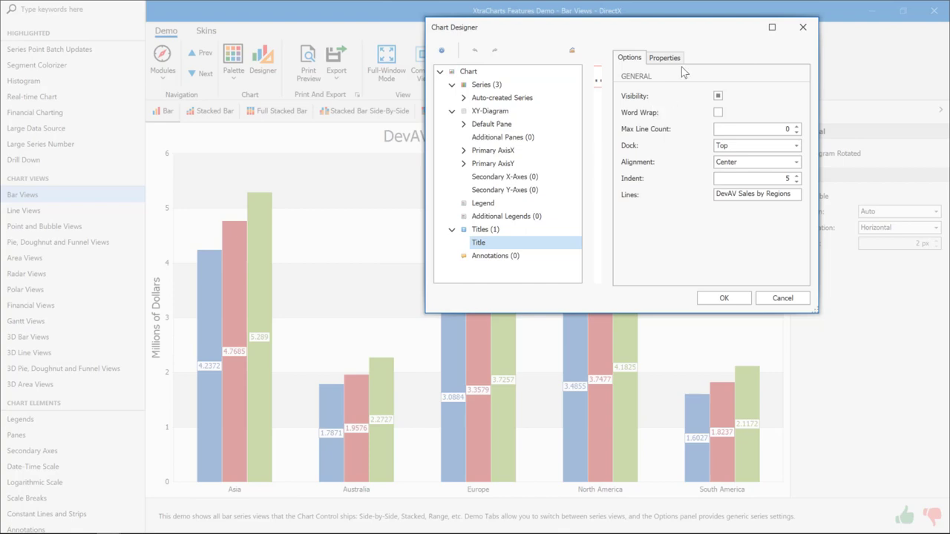
Close the Chart Designer and switch from the WPF charting demo back to the XtraCharts Bar Views demo.
{"action": "left_click", "coordinate": [803, 28]}
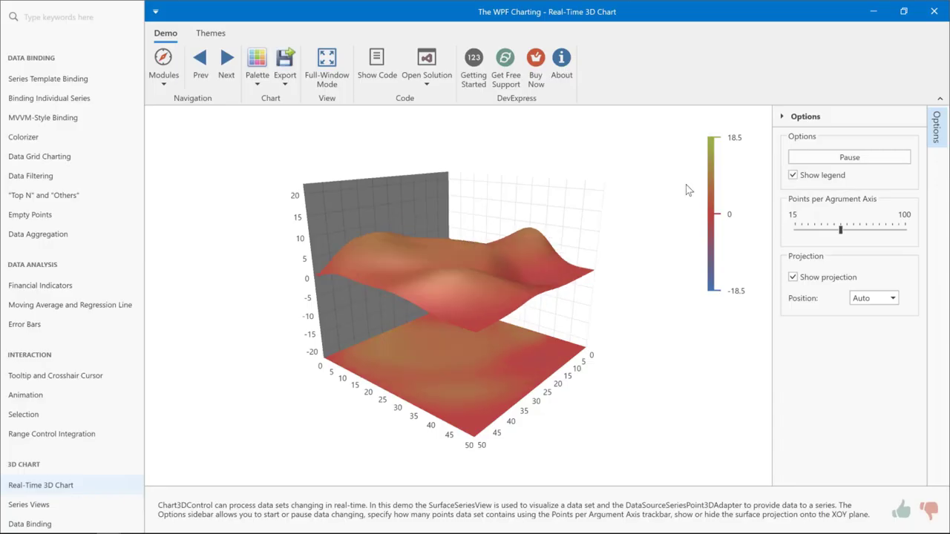
{"action": "key", "text": "alt+Tab"}
{"action": "key", "text": "alt+Tab"}
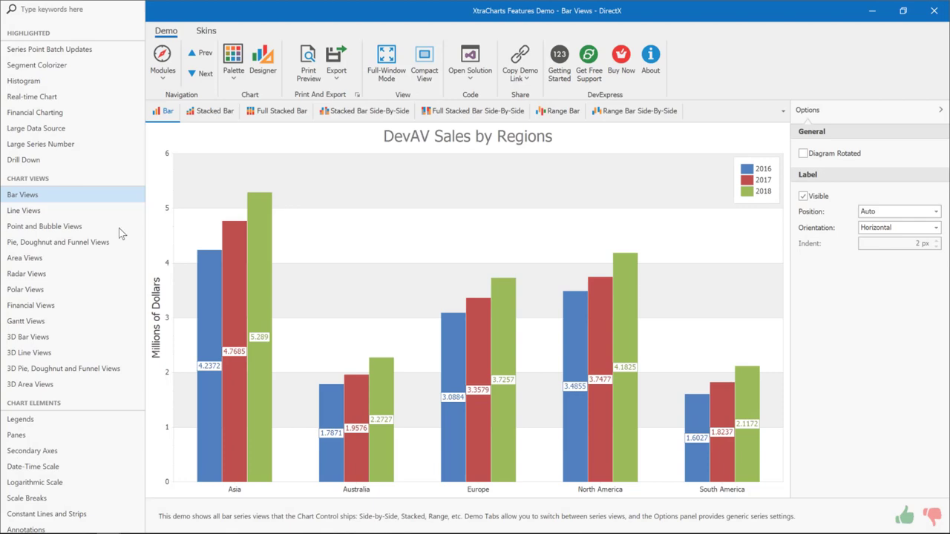
Open the Pivot Grid Charting demo in the Data Binding group.
{"action": "scroll", "coordinate": [25, 326], "scroll_direction": "down", "scroll_amount": 5}
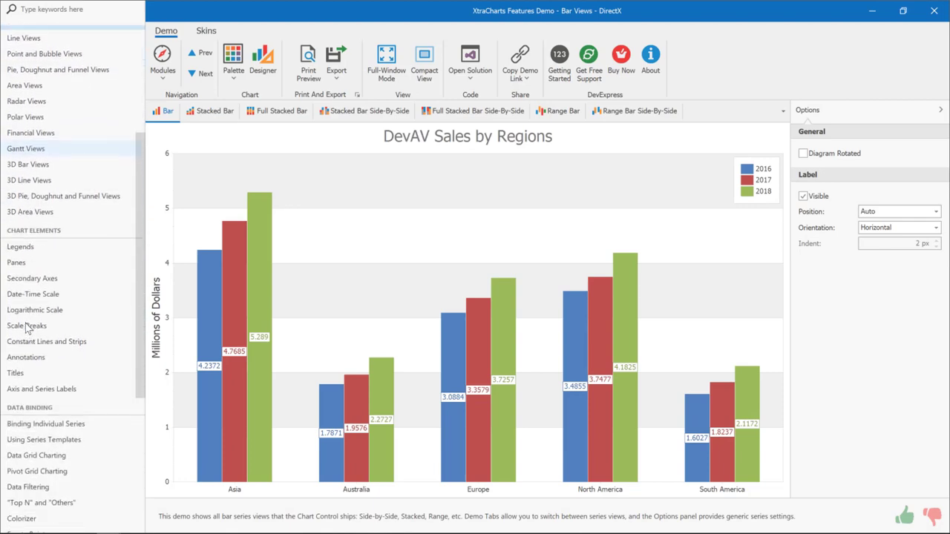
{"action": "scroll", "coordinate": [25, 326], "scroll_direction": "down", "scroll_amount": 1}
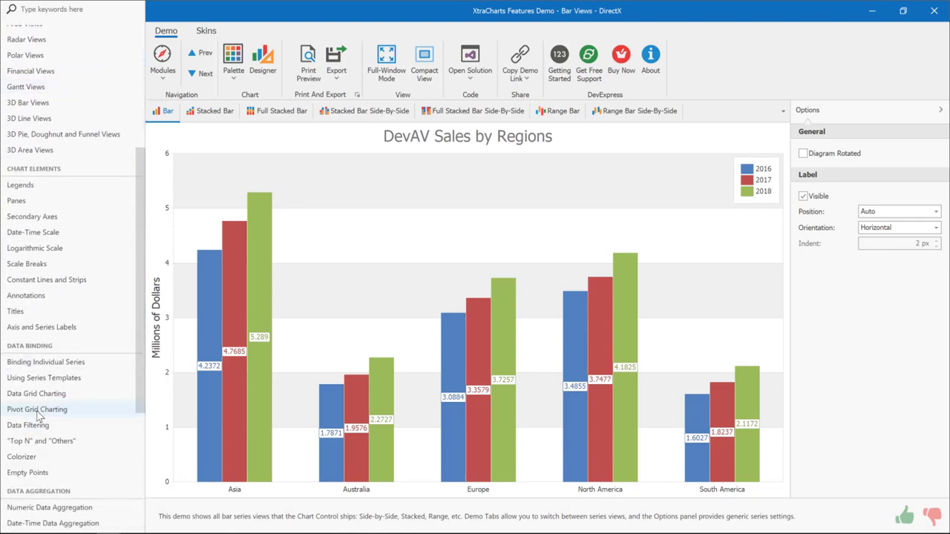
{"action": "left_click", "coordinate": [37, 412]}
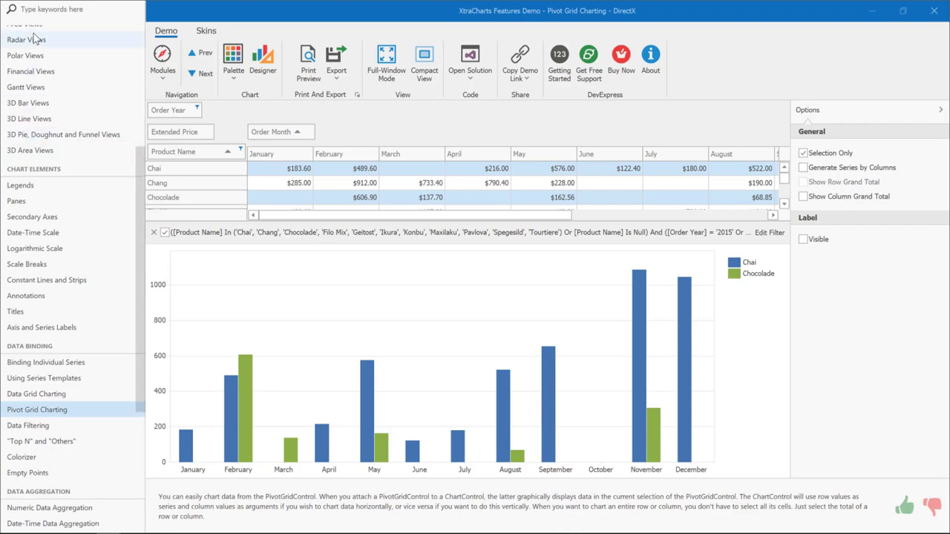
Open the Real-time Chart demo in the Highlighted group.
{"action": "scroll", "coordinate": [34, 39], "scroll_direction": "up", "scroll_amount": 5}
{"action": "scroll", "coordinate": [33, 41], "scroll_direction": "up", "scroll_amount": 1}
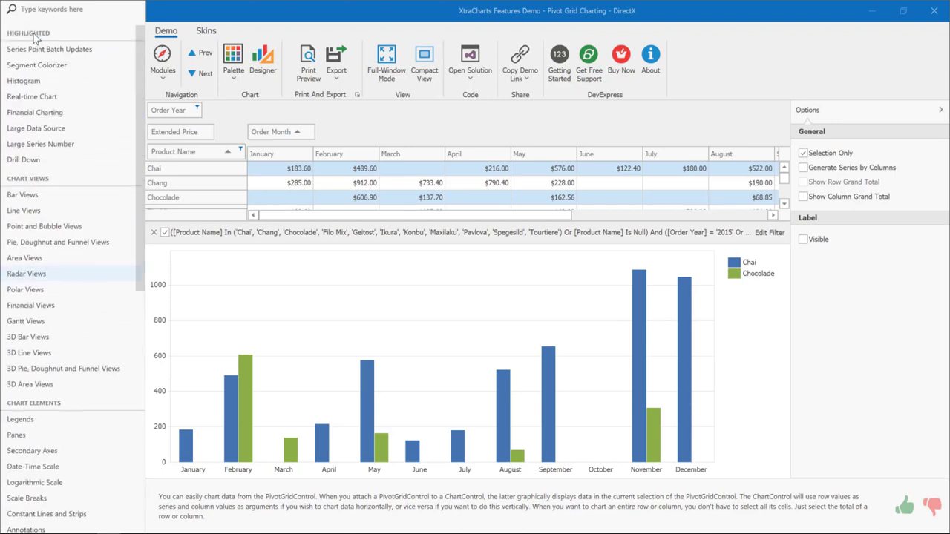
{"action": "left_click", "coordinate": [42, 98]}
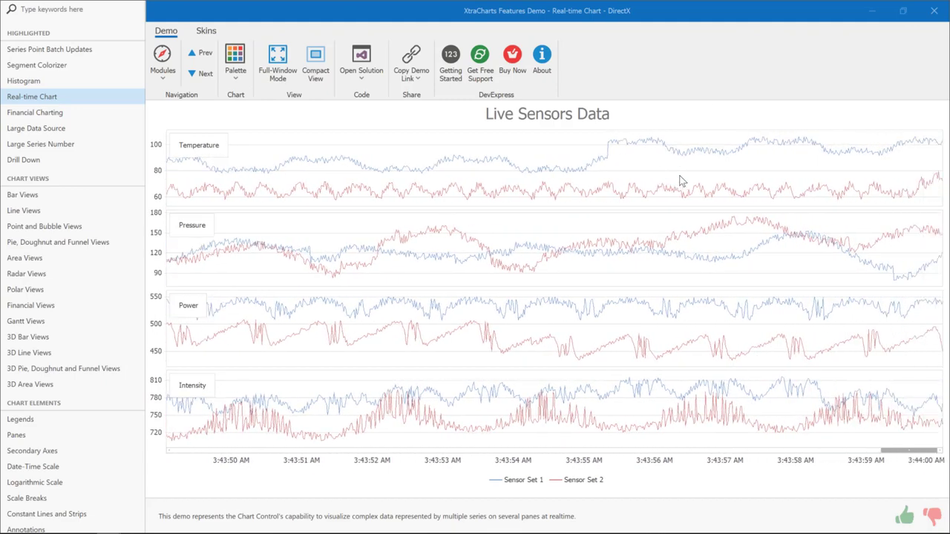
Switch from the XtraCharts demo to the PowerPoint slide show.
{"action": "key", "text": "alt+Tab"}
{"action": "key", "text": "Tab"}
{"action": "key", "text": "Tab"}
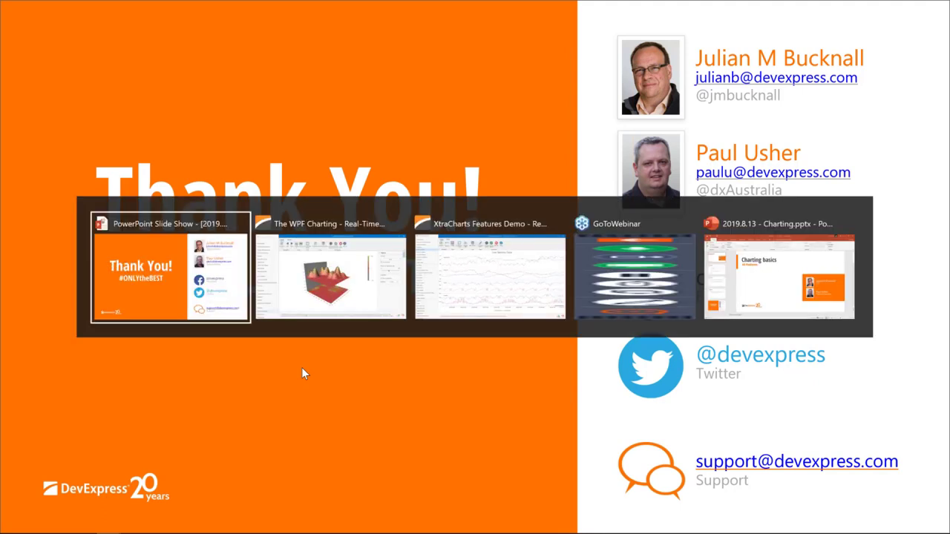
Return to the XtraCharts demo, then search Windows for "demo" and launch Demo Center 19.1.
{"action": "key", "text": "alt+Tab"}
{"action": "key", "text": "alt+Tab"}
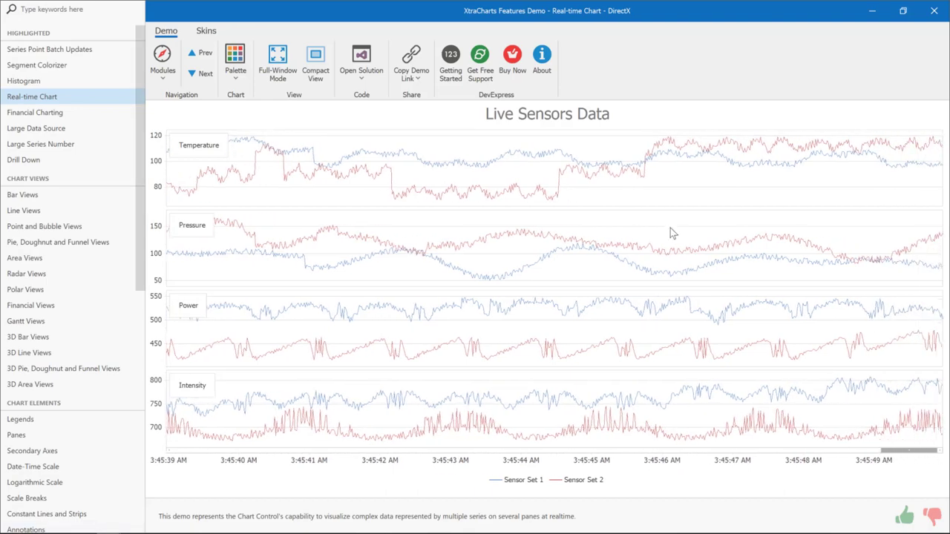
{"action": "mouse_move", "coordinate": [195, 524]}
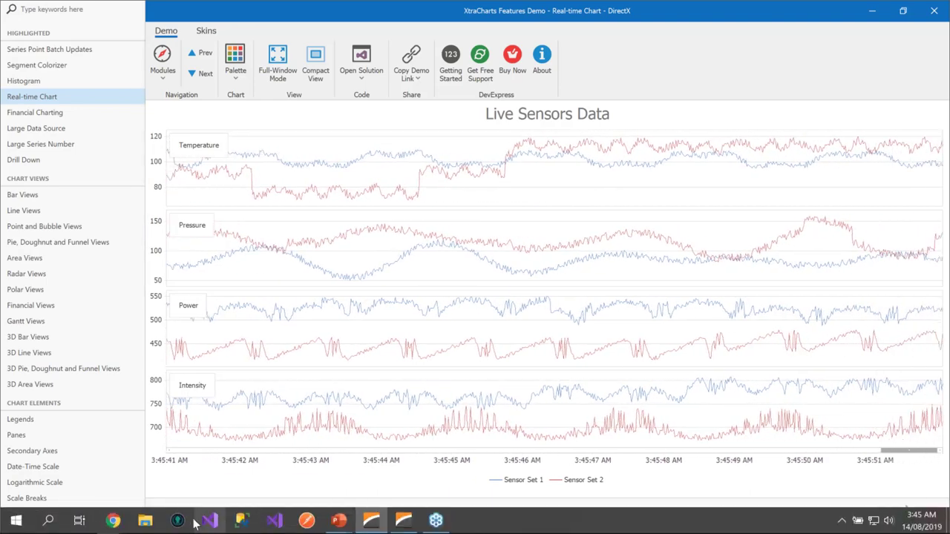
{"action": "left_click", "coordinate": [16, 526]}
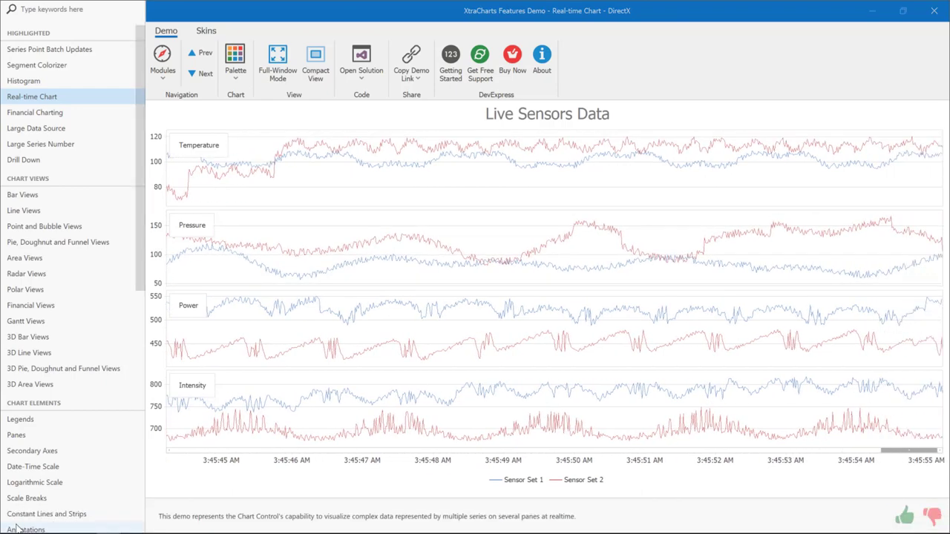
{"action": "left_click", "coordinate": [16, 526]}
{"action": "type", "text": "demo"}
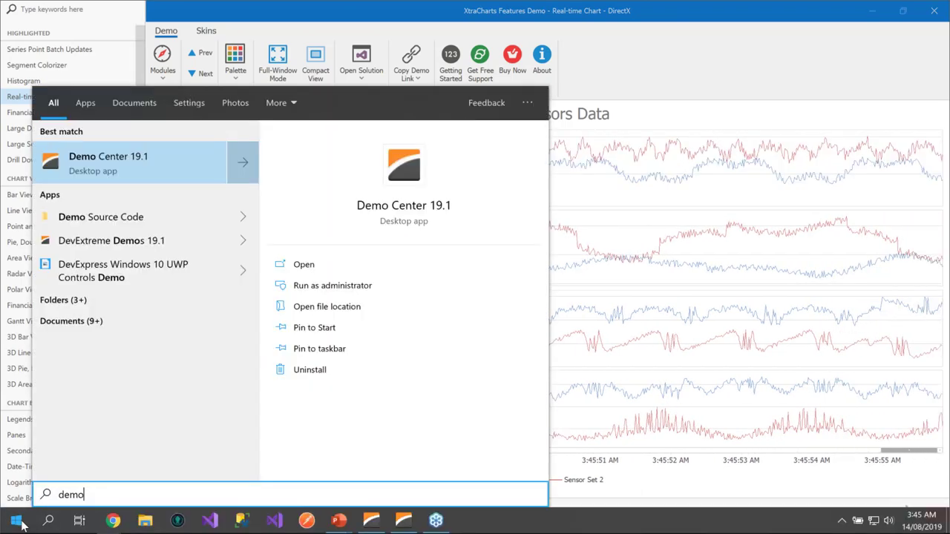
{"action": "left_click", "coordinate": [136, 160]}
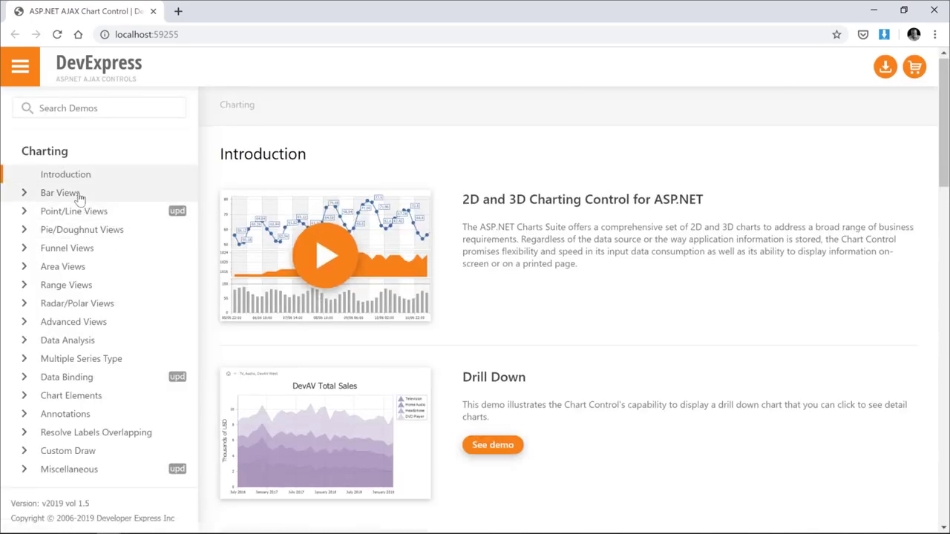
Look through the featured demos on the ASP.NET Charting introduction page, from Drill Down to Tooltips.
{"action": "scroll", "coordinate": [75, 193], "scroll_direction": "down", "scroll_amount": 1}
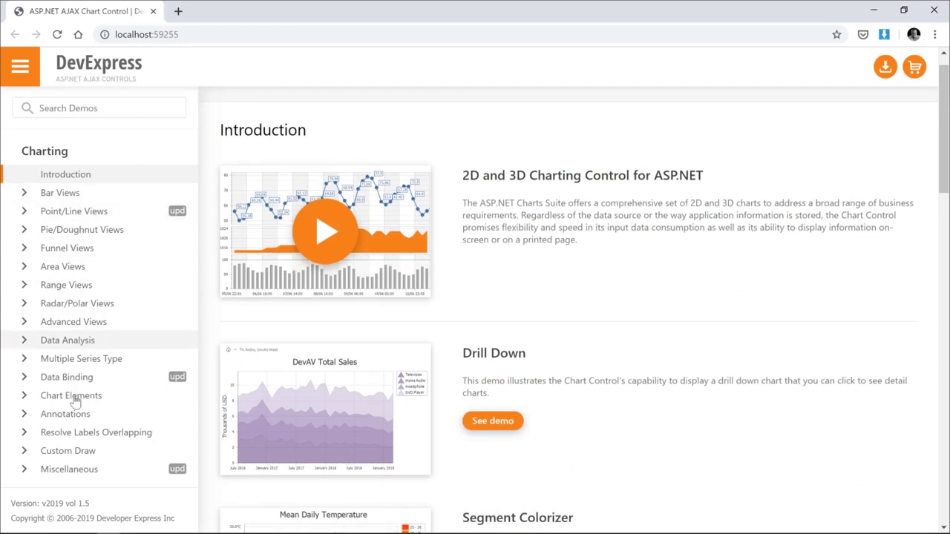
{"action": "scroll", "coordinate": [237, 304], "scroll_direction": "down", "scroll_amount": 2}
{"action": "scroll", "coordinate": [237, 309], "scroll_direction": "down", "scroll_amount": 2}
{"action": "scroll", "coordinate": [238, 309], "scroll_direction": "down", "scroll_amount": 1}
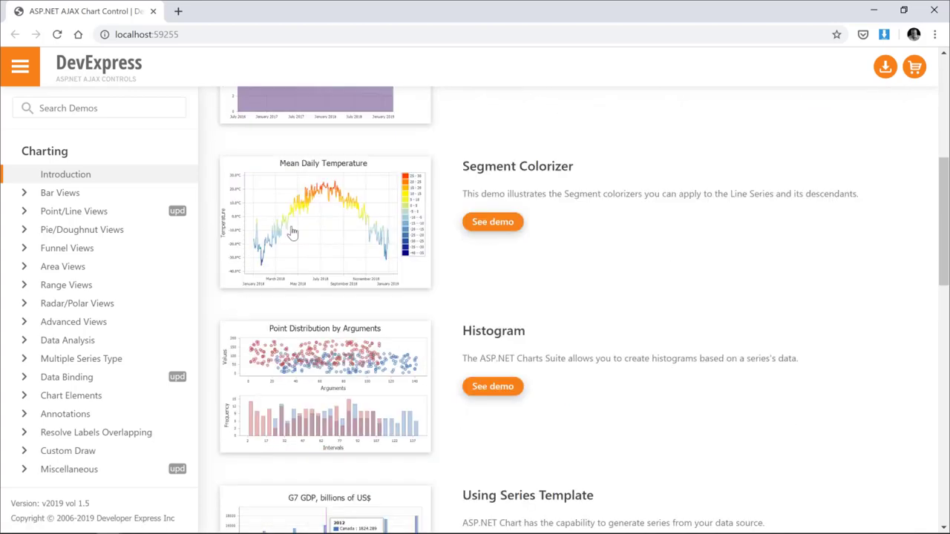
{"action": "scroll", "coordinate": [290, 227], "scroll_direction": "down", "scroll_amount": 2}
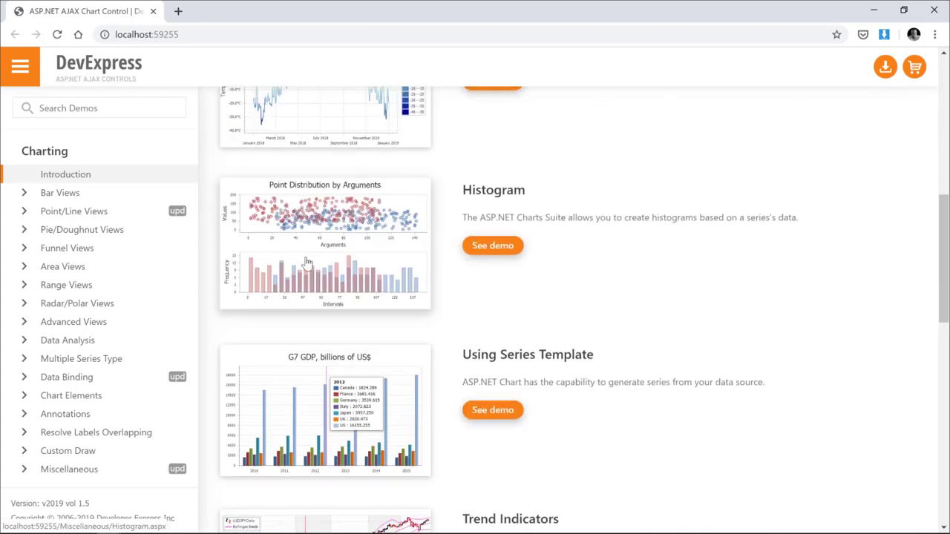
{"action": "scroll", "coordinate": [306, 263], "scroll_direction": "down", "scroll_amount": 3}
{"action": "scroll", "coordinate": [307, 263], "scroll_direction": "down", "scroll_amount": 2}
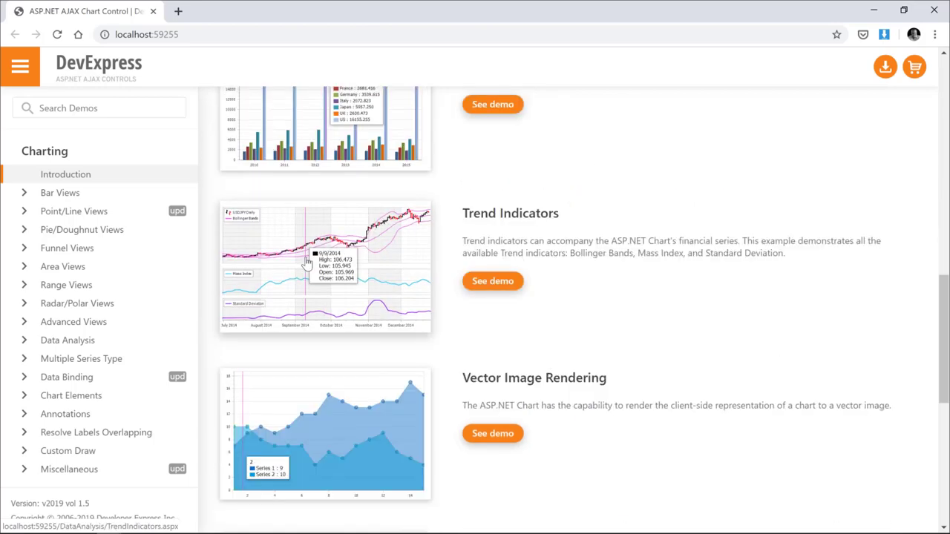
{"action": "scroll", "coordinate": [306, 262], "scroll_direction": "down", "scroll_amount": 4}
{"action": "scroll", "coordinate": [306, 262], "scroll_direction": "down", "scroll_amount": 3}
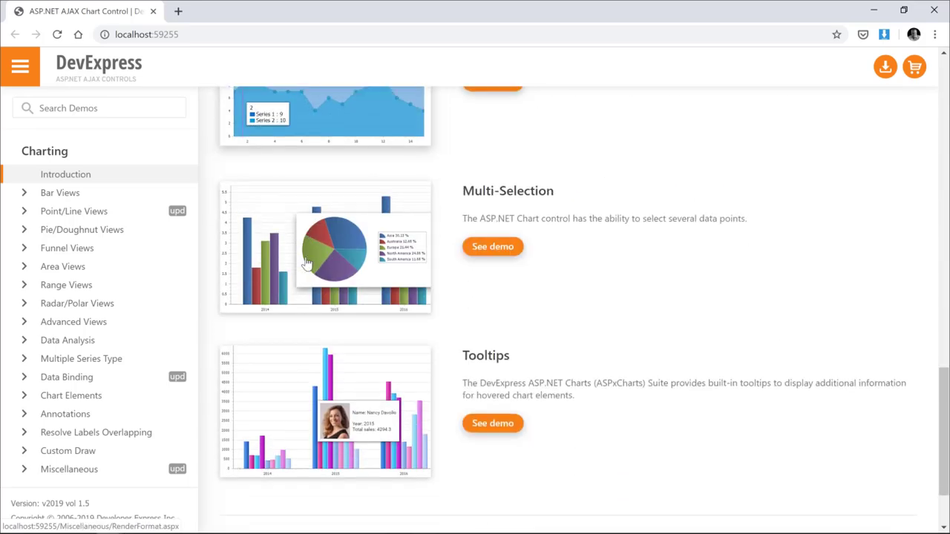
{"action": "scroll", "coordinate": [307, 262], "scroll_direction": "up", "scroll_amount": 3}
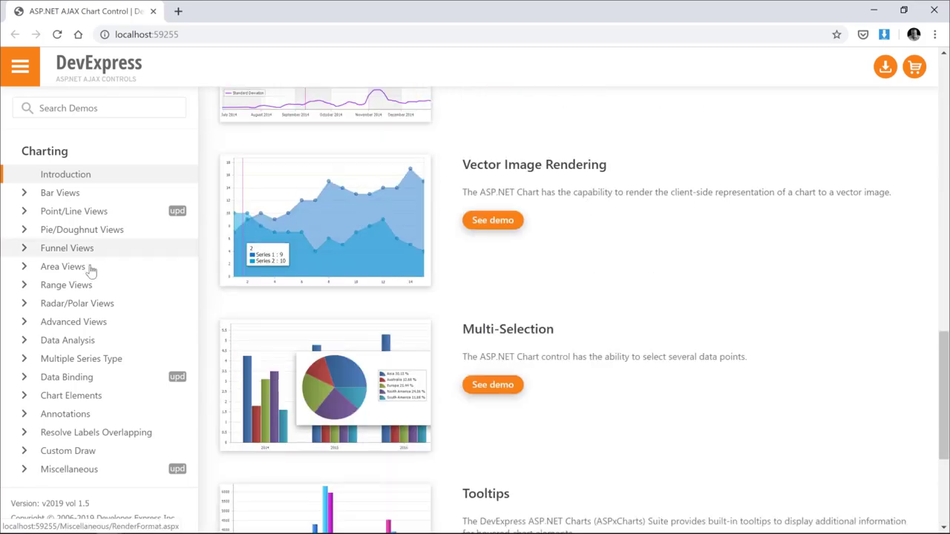
Open the Radar Range Area demo in the Radar/Polar Views group.
{"action": "left_click", "coordinate": [78, 308]}
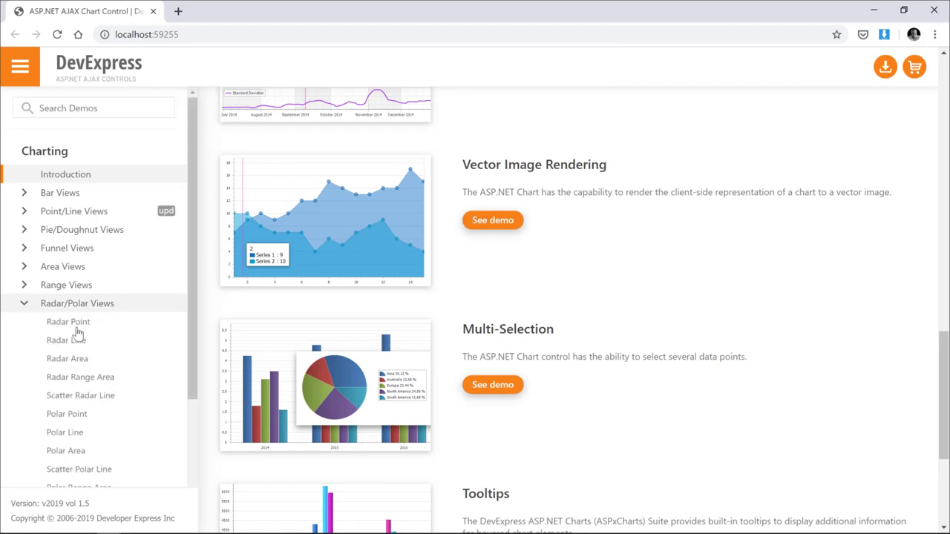
{"action": "scroll", "coordinate": [78, 326], "scroll_direction": "down", "scroll_amount": 1}
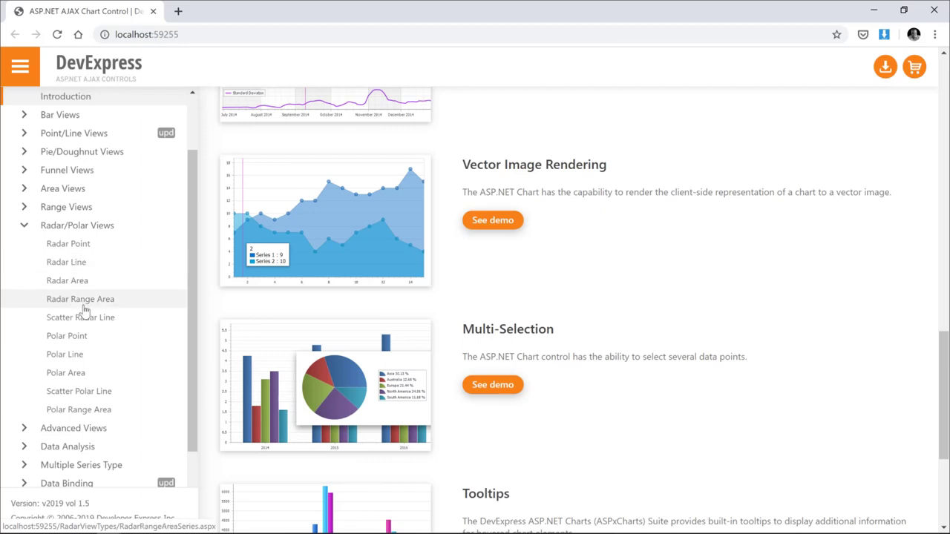
{"action": "left_click", "coordinate": [84, 304]}
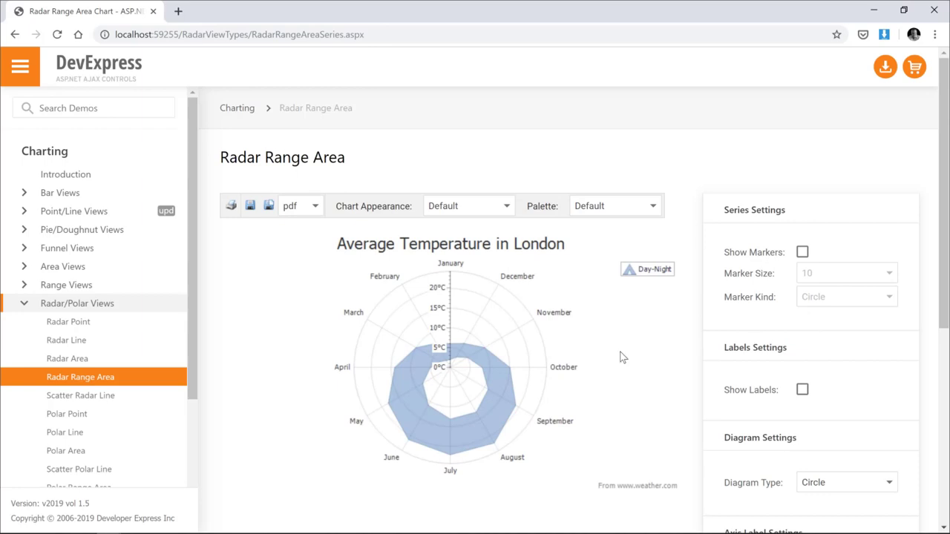
Open the Candle Stick demo in Advanced Views and inspect the stock prices of a data point in late May 2016.
{"action": "scroll", "coordinate": [174, 393], "scroll_direction": "down", "scroll_amount": 3}
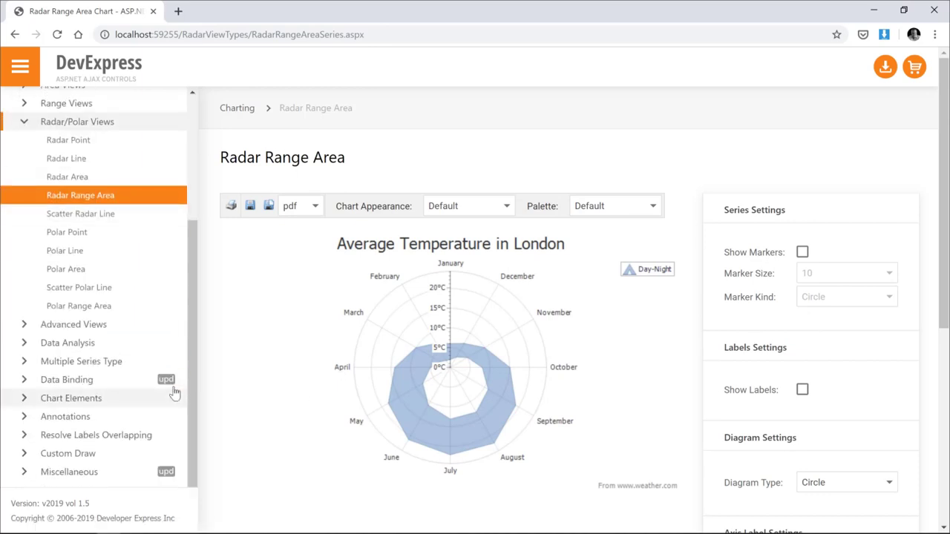
{"action": "scroll", "coordinate": [174, 393], "scroll_direction": "up", "scroll_amount": 1}
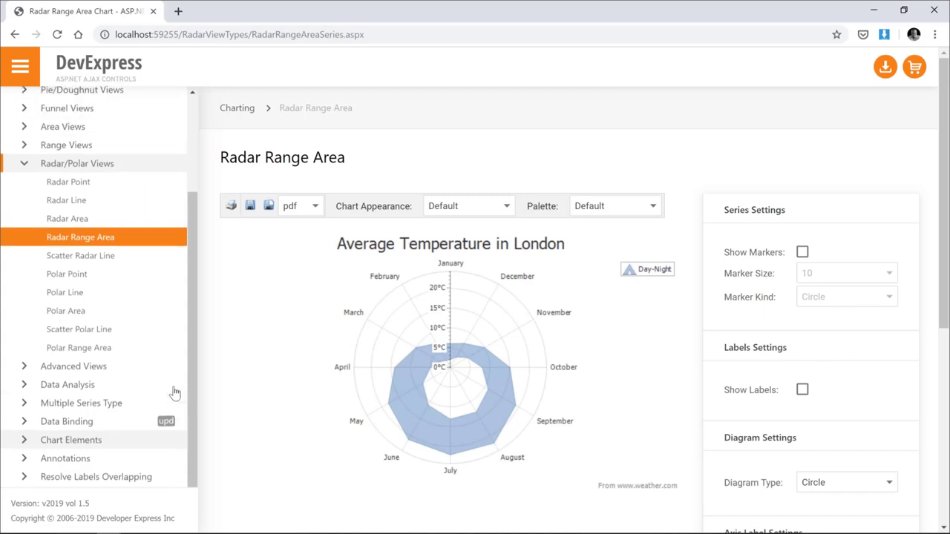
{"action": "left_click", "coordinate": [70, 370]}
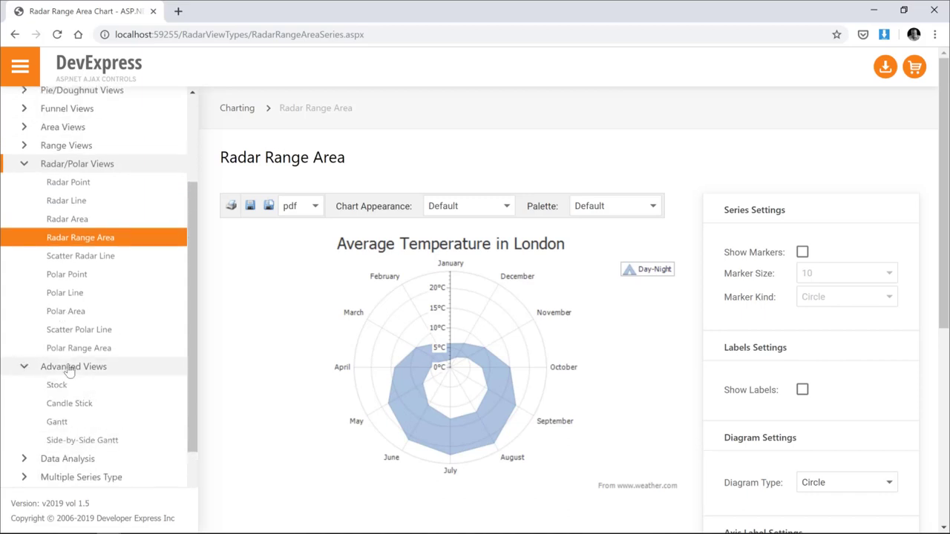
{"action": "scroll", "coordinate": [68, 371], "scroll_direction": "down", "scroll_amount": 1}
{"action": "left_click", "coordinate": [68, 375]}
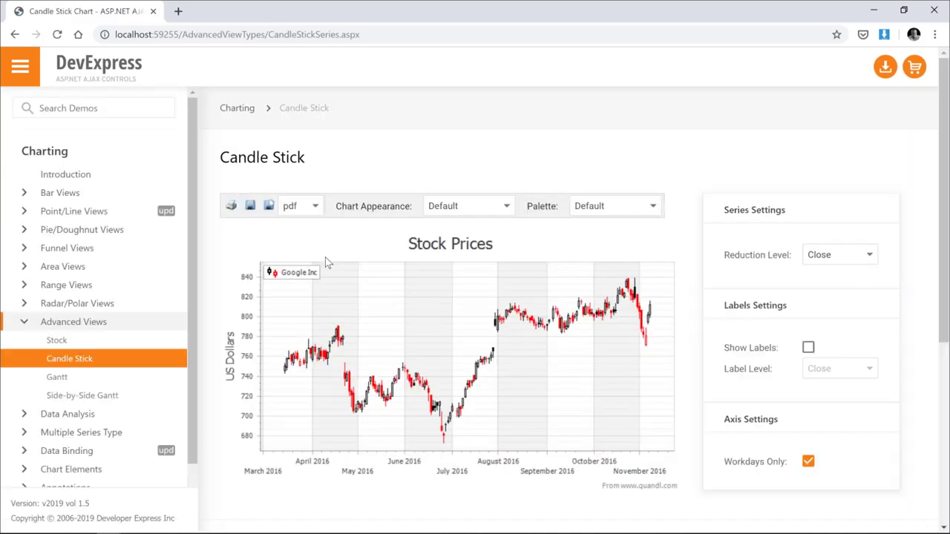
{"action": "mouse_move", "coordinate": [396, 284]}
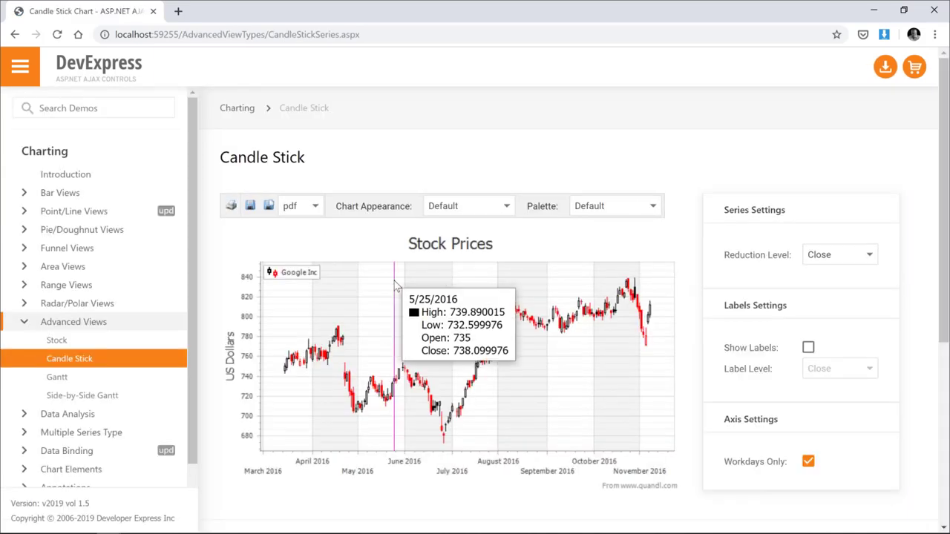
{"action": "scroll", "coordinate": [394, 280], "scroll_direction": "down", "scroll_amount": 1}
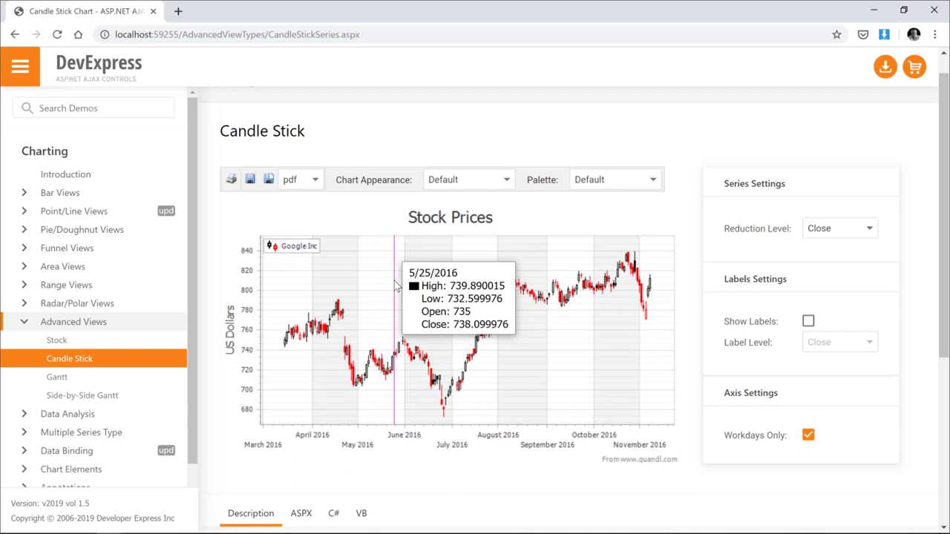
Open the Stacked Bar demo in the Bar Views group.
{"action": "left_click", "coordinate": [53, 194]}
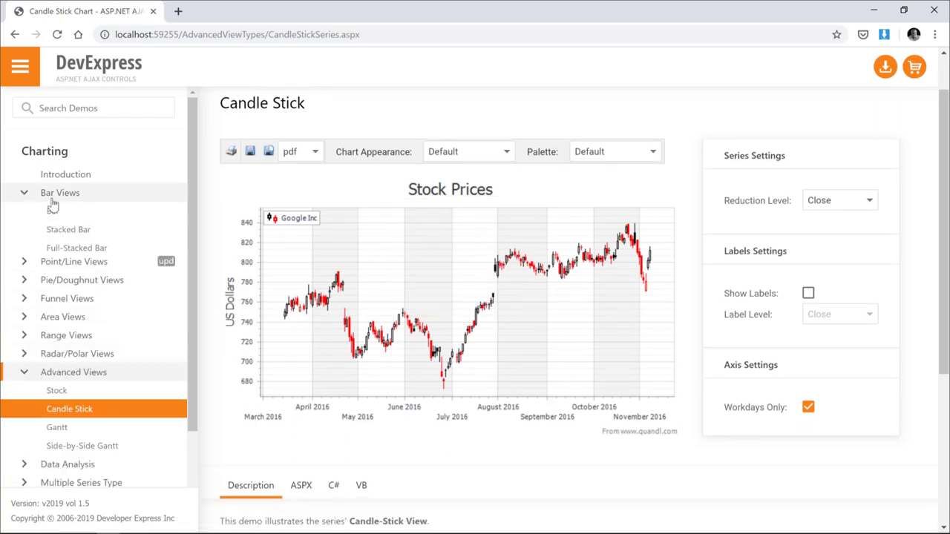
{"action": "left_click", "coordinate": [69, 236]}
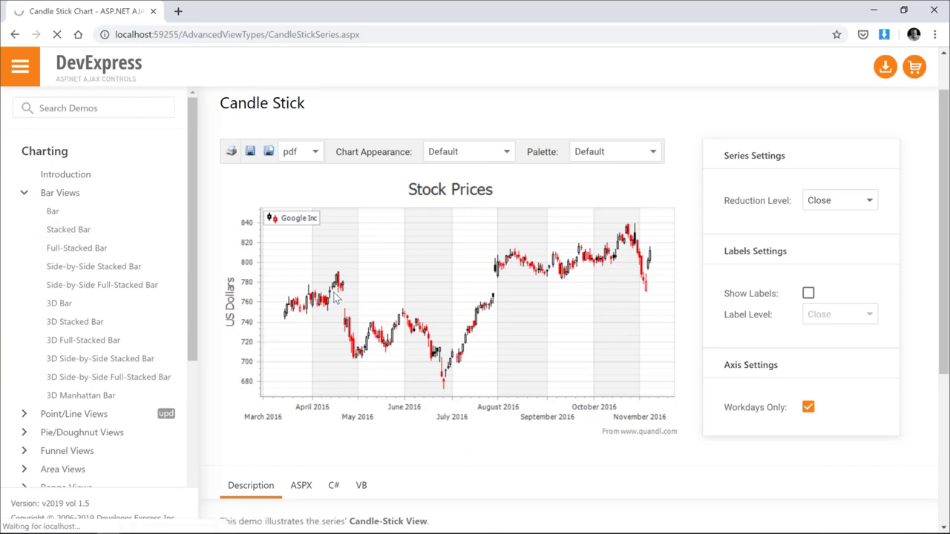
{"action": "mouse_move", "coordinate": [335, 298]}
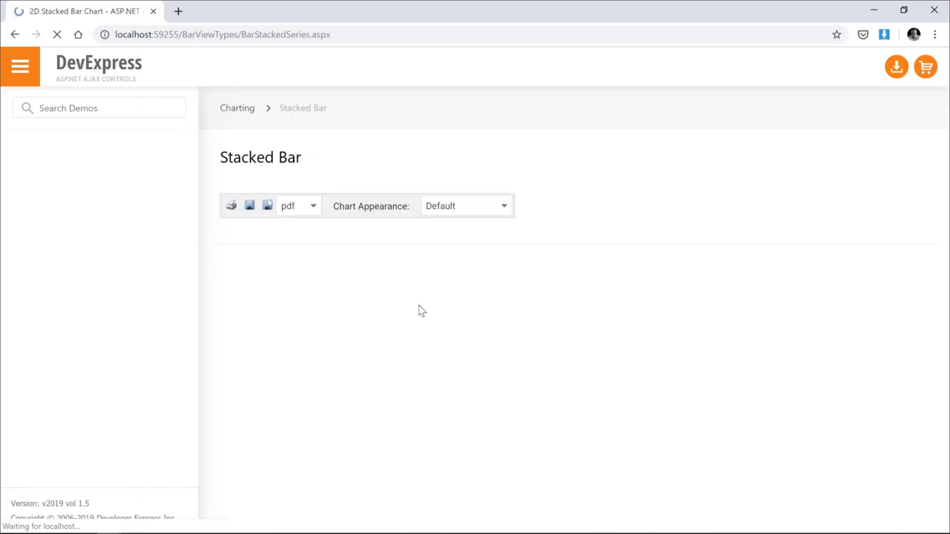
Display the Stacked Bar demo's ASPX source and switch to its C# code.
{"action": "scroll", "coordinate": [418, 311], "scroll_direction": "down", "scroll_amount": 4}
{"action": "left_click", "coordinate": [311, 262]}
{"action": "scroll", "coordinate": [345, 222], "scroll_direction": "down", "scroll_amount": 2}
{"action": "left_click", "coordinate": [338, 109]}
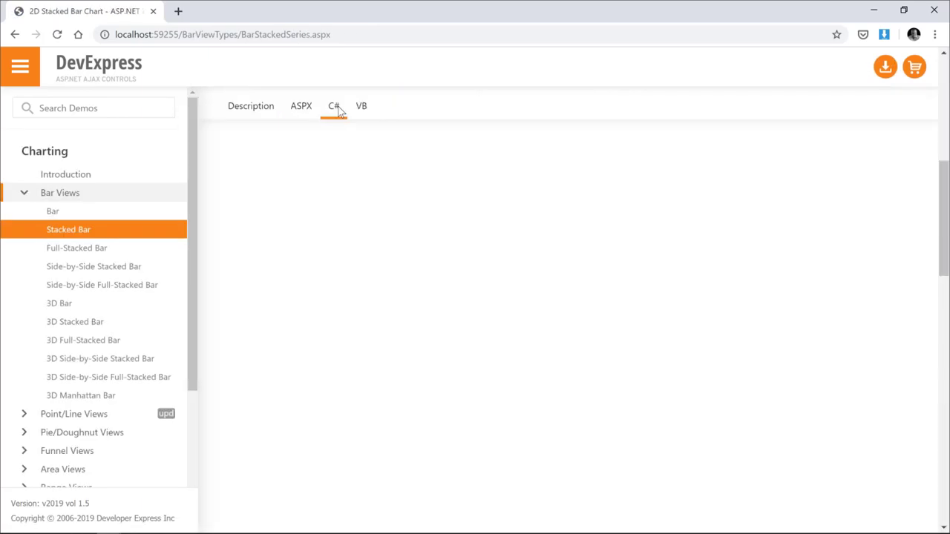